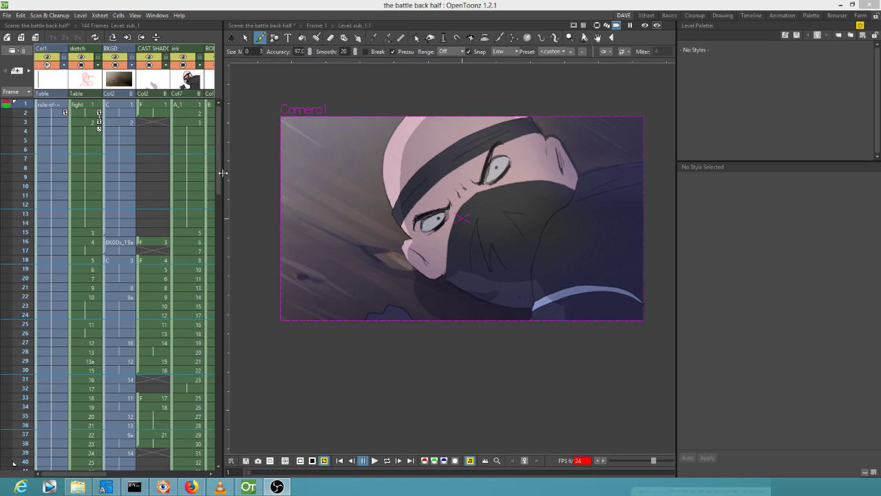
- Widen the xsheet to reveal more columns and scrub the scene from frame 1 to frame 22
left_click_drag(221, 172, 308, 181)
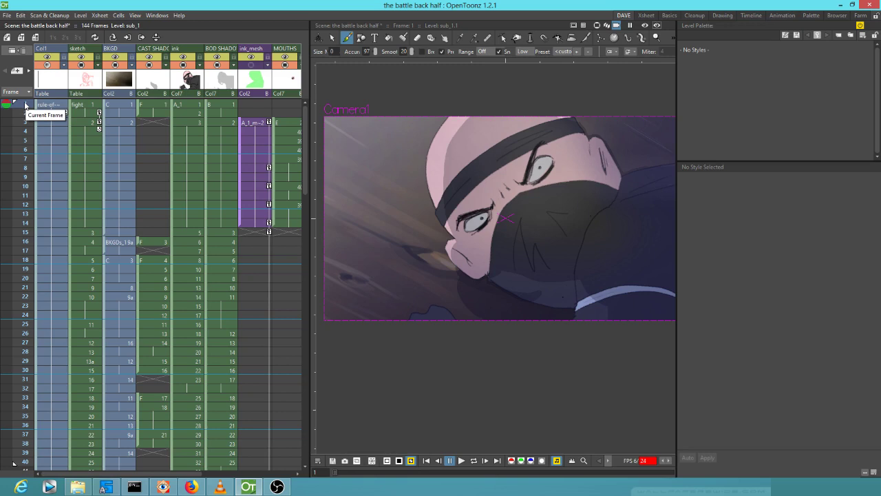
mouse_move(23, 104)
left_mouse_down()
mouse_move(12, 260)
mouse_move(8, 206)
mouse_move(3, 221)
mouse_move(2, 378)
mouse_move(2, 265)
mouse_move(2, 296)
left_mouse_up()
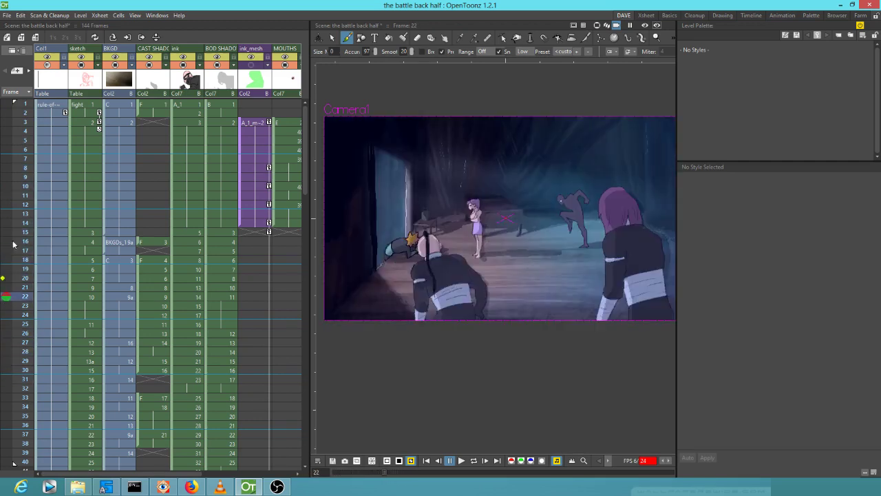
- Hide the BKGD, CAST SHADOW, ink, BOD SHADOW and MOUTHS columns in the camera view to isolate the sketch, checking frames 22 and 17
left_click(118, 65)
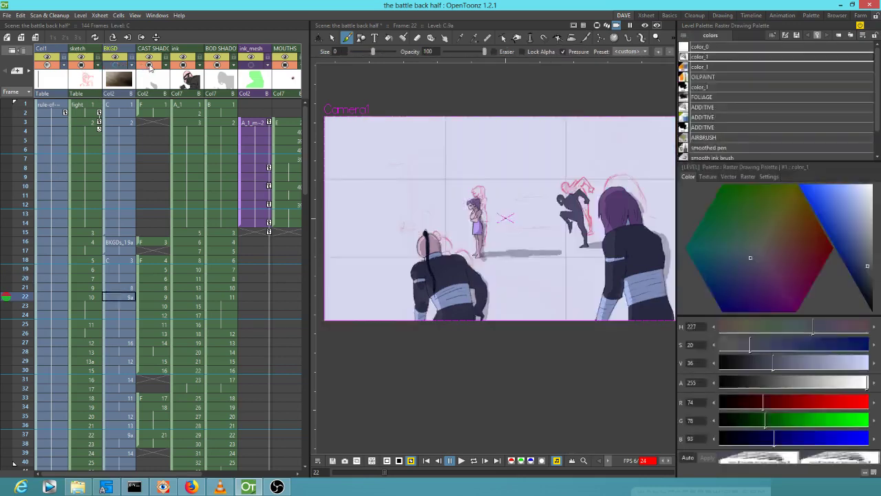
left_click(150, 65)
left_click(185, 65)
left_click(185, 66)
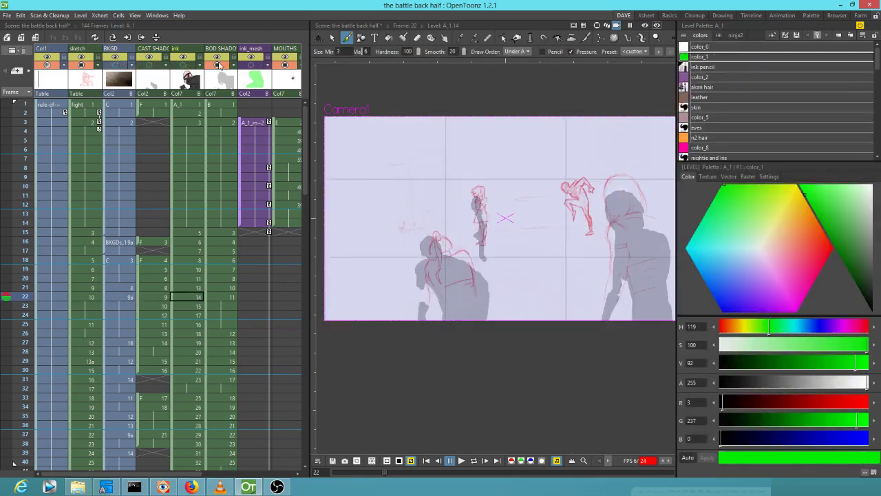
left_click(219, 65)
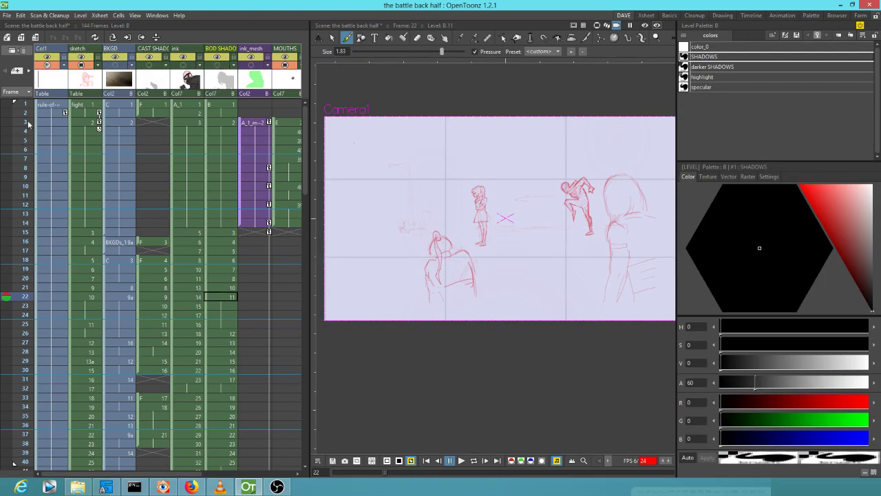
left_click_drag(29, 131, 13, 254)
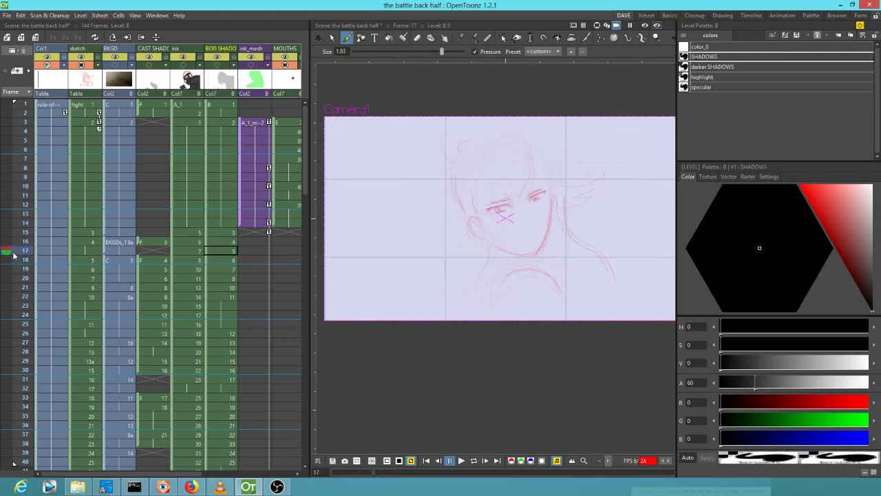
left_click_drag(259, 122, 204, 120)
left_click(230, 71)
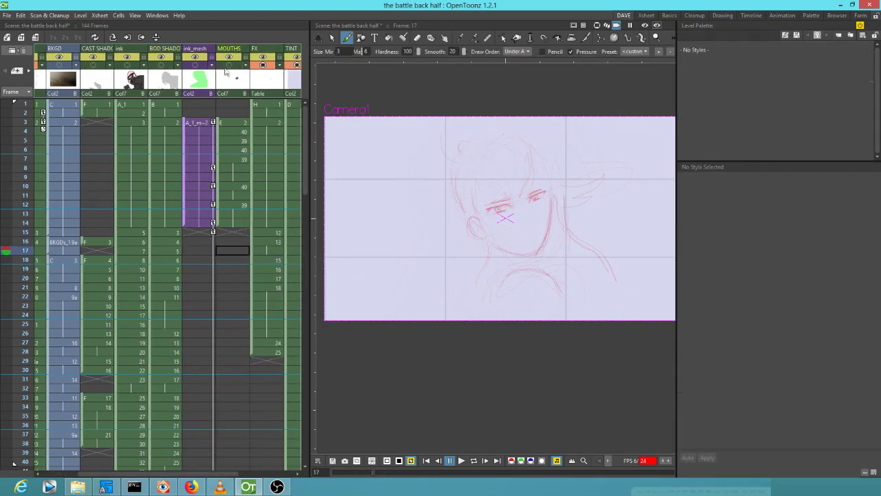
- Return to frame 1 and show the BKGD, CAST SHADOW, ink, BOD SHADOW, ink_mesh and MOUTHS columns in the camera view
left_click(25, 187)
mouse_move(26, 186)
left_mouse_down()
mouse_move(2, 351)
mouse_move(11, 90)
left_mouse_up()
mouse_move(114, 116)
left_mouse_down()
mouse_move(148, 132)
mouse_move(171, 130)
left_mouse_up()
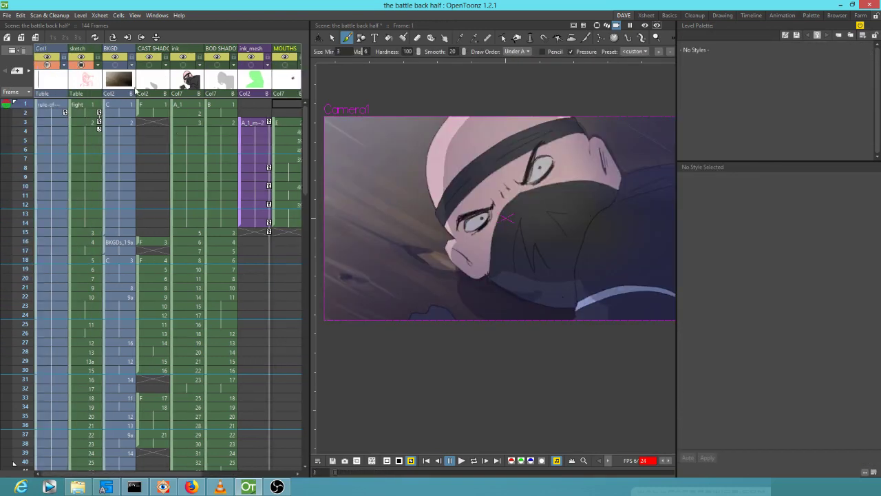
left_click(142, 69)
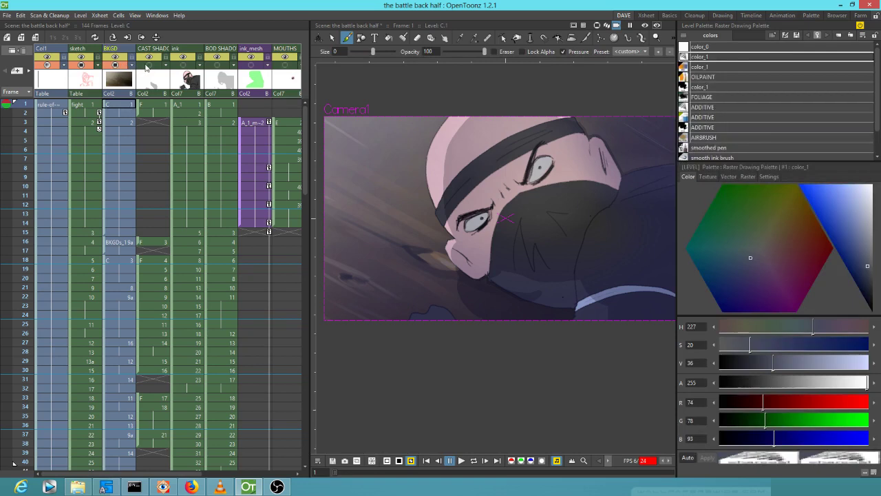
left_click(186, 72)
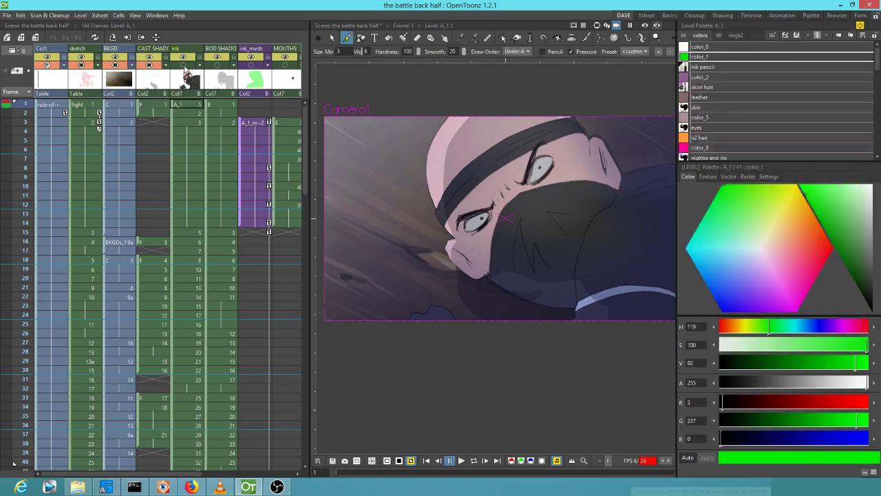
left_click(222, 69)
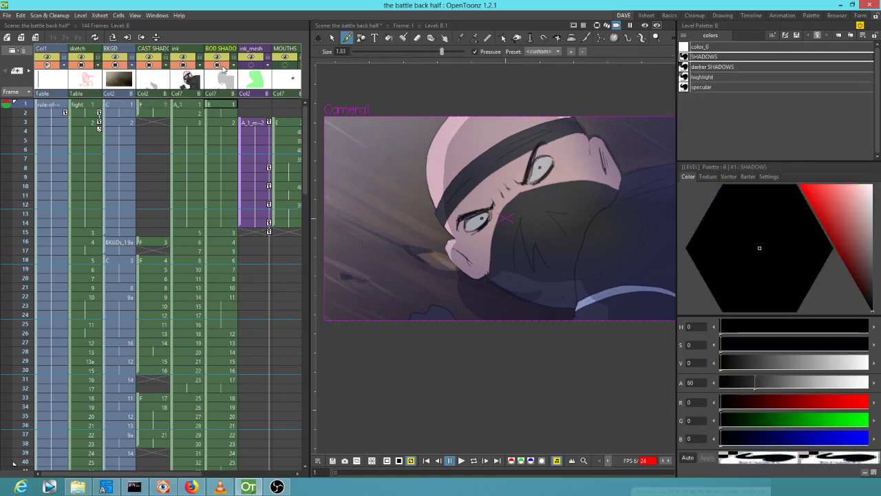
left_click(250, 66)
left_click_drag(271, 82, 162, 78)
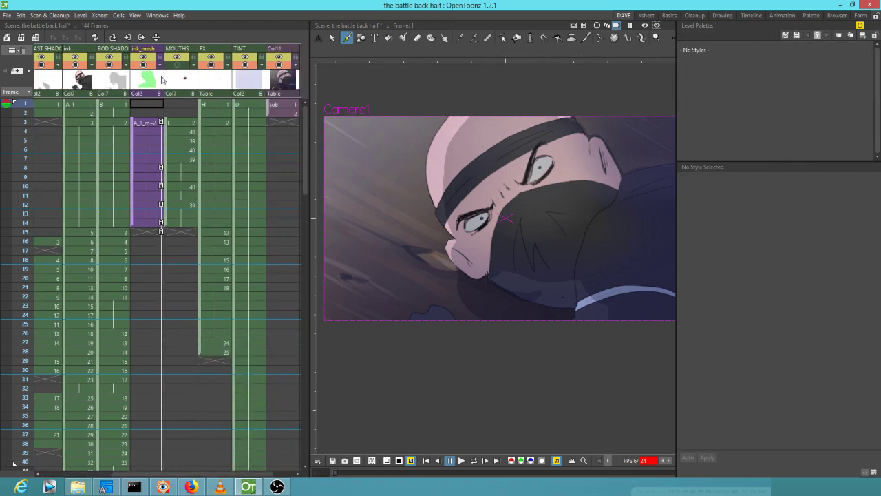
left_click(179, 66)
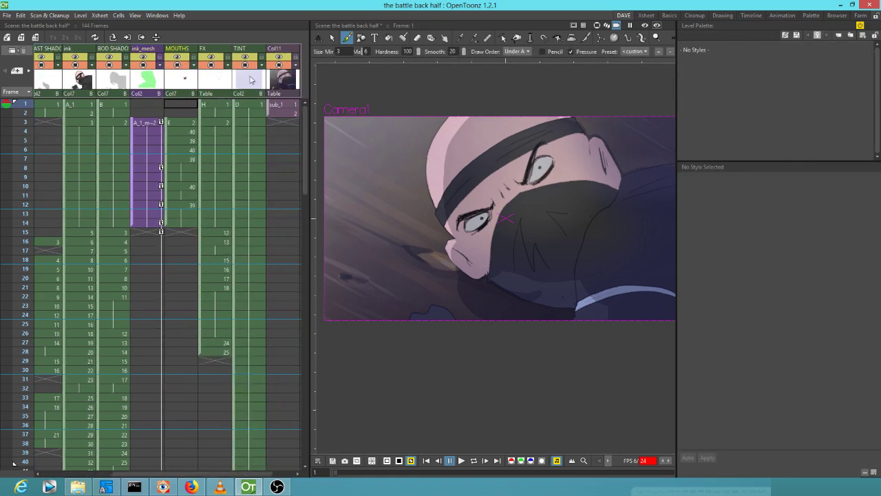
- Look through the xsheet columns and compare frames 1 and 2 of the scene
scroll(207, 95, "right", 2)
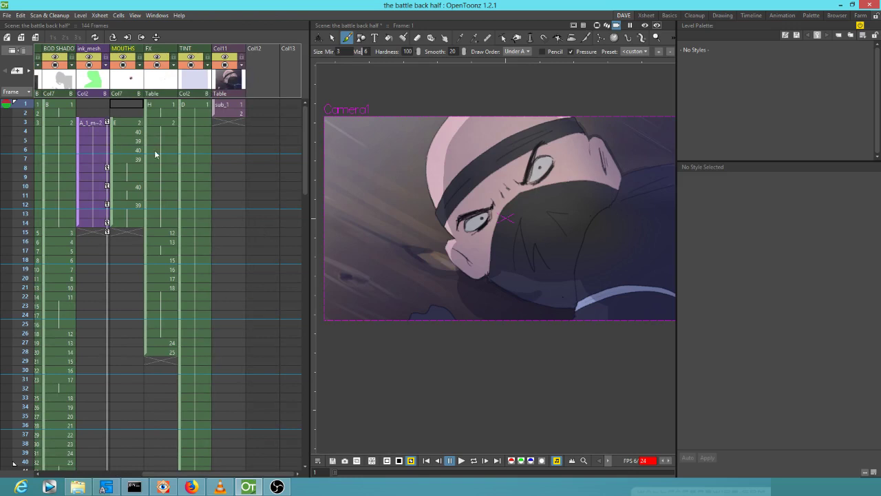
scroll(154, 150, "left", 3)
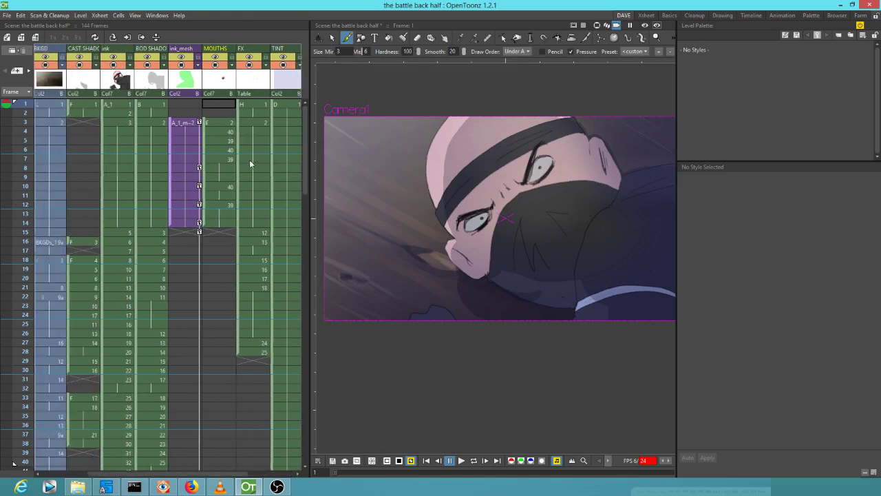
left_click(79, 102)
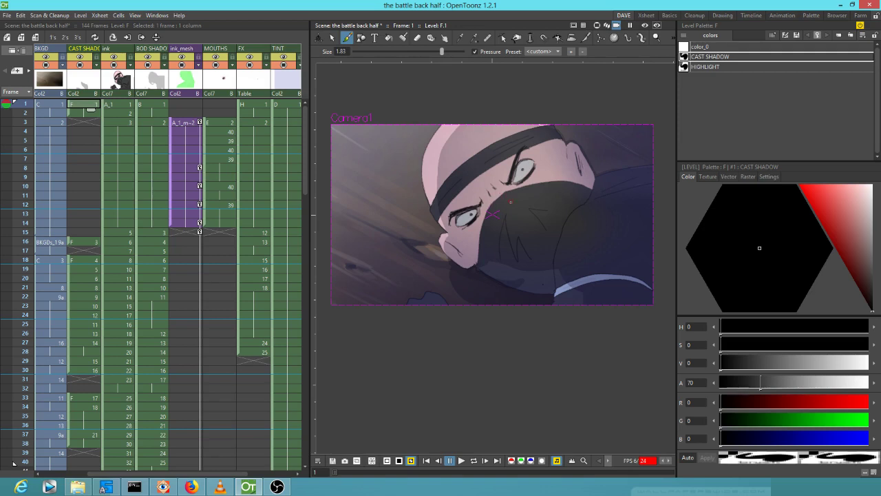
left_click(23, 114)
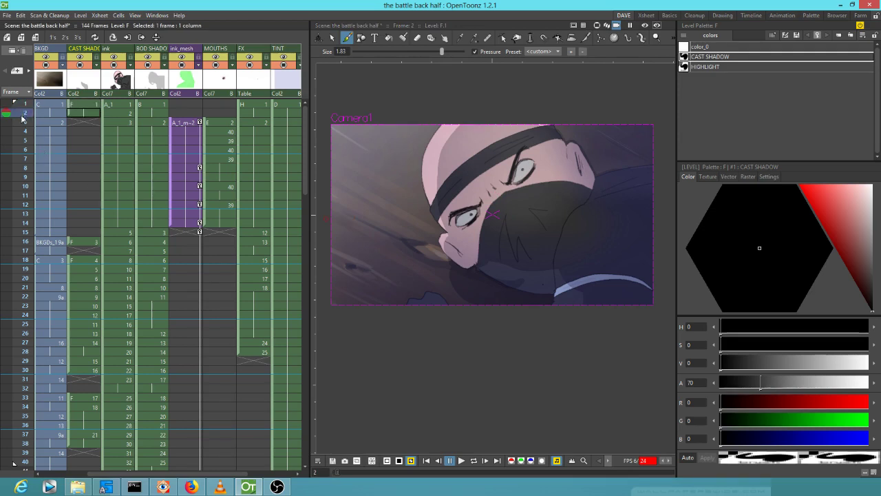
mouse_move(23, 114)
left_mouse_down()
mouse_move(23, 158)
mouse_move(25, 99)
left_mouse_up()
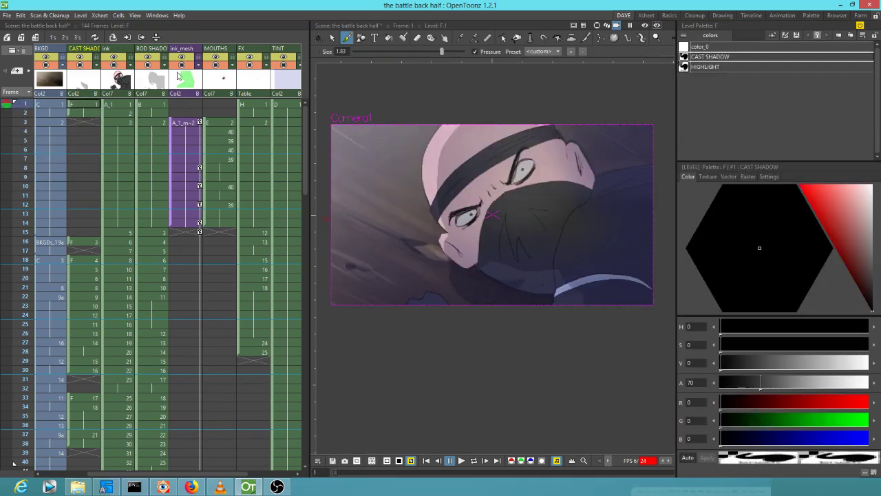
- Hide the ink_mesh column in the camera view and widen the xsheet to fit the columns through Col11
left_click(194, 108)
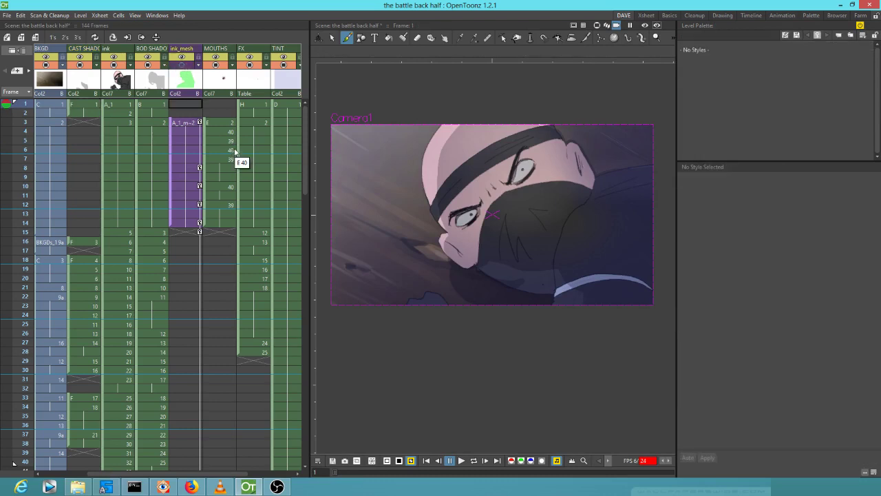
scroll(255, 143, "right", 2)
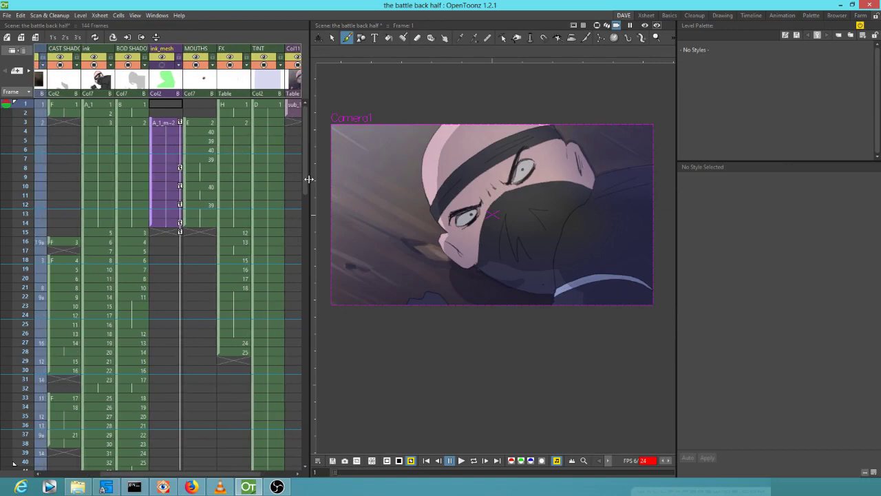
left_click_drag(307, 179, 366, 180)
scroll(461, 179, "down", 3)
scroll(497, 186, "up", 2)
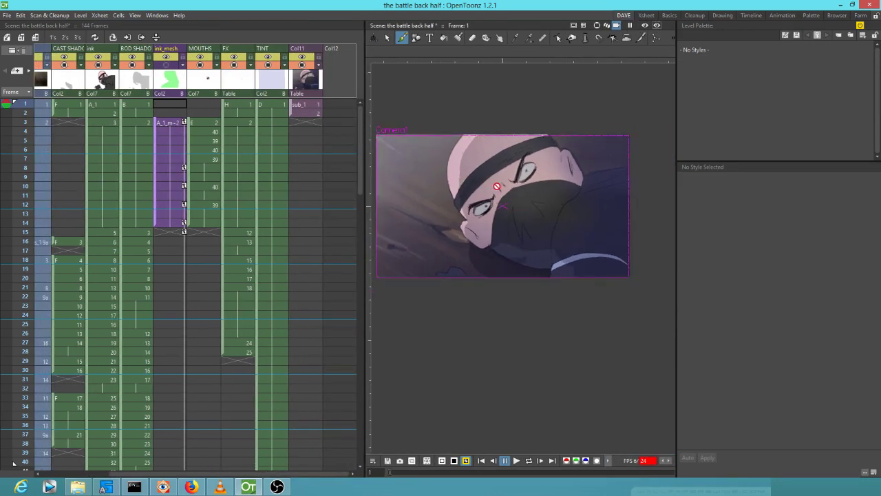
left_click_drag(503, 185, 521, 181)
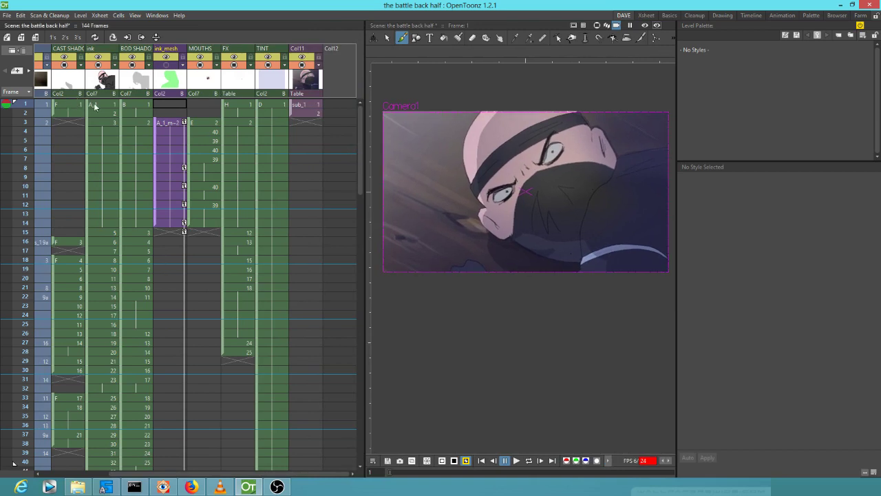
- Clone frames 1 to 2 of the nine columns from sketch to TINT, renaming all conflicting files with the suffix _1
scroll(126, 105, "left", 5)
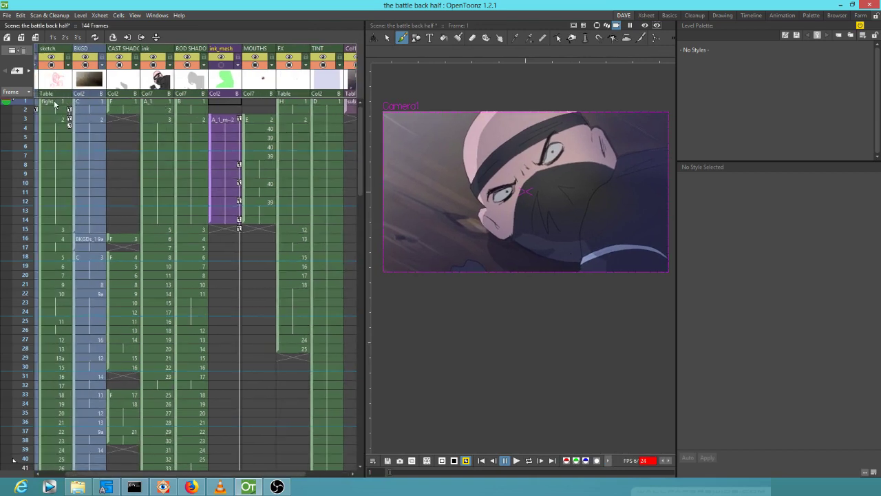
left_click_drag(55, 103, 342, 114)
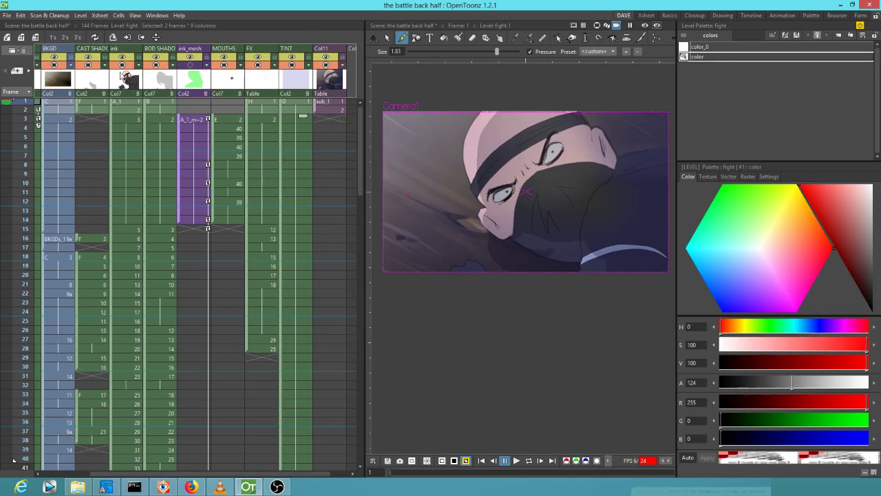
left_click(118, 15)
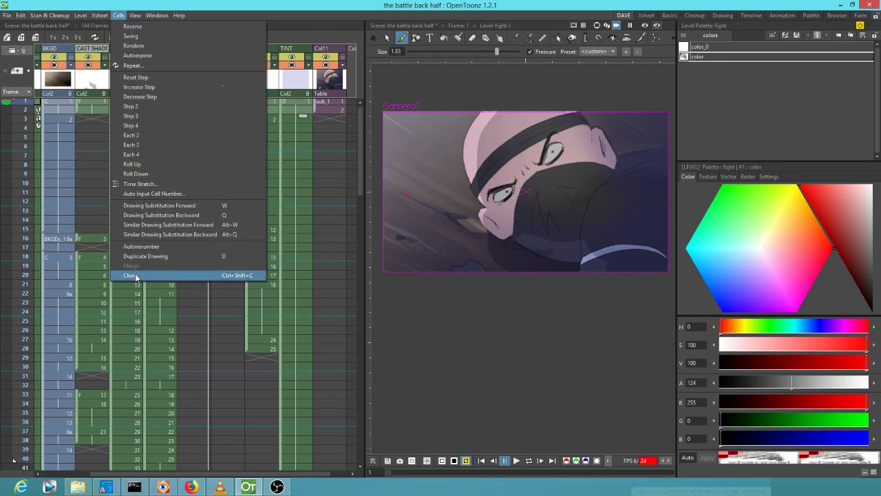
left_click(130, 275)
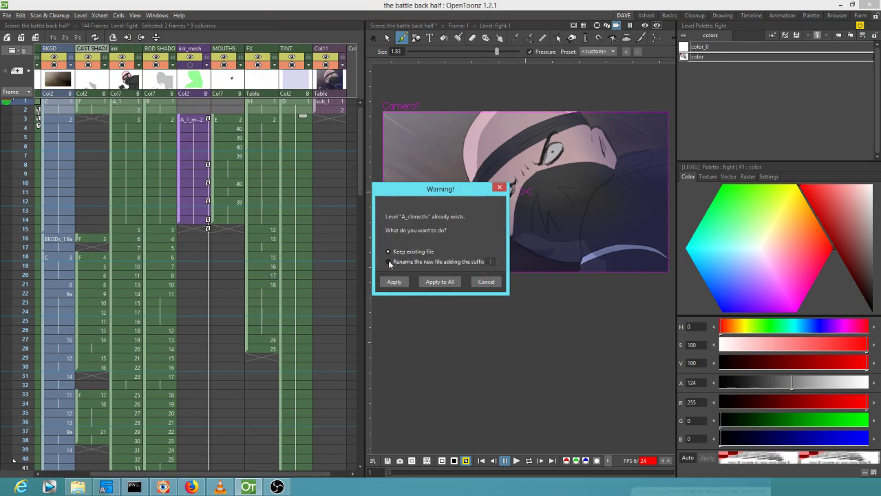
left_click(390, 263)
left_click(395, 283)
left_click(400, 282)
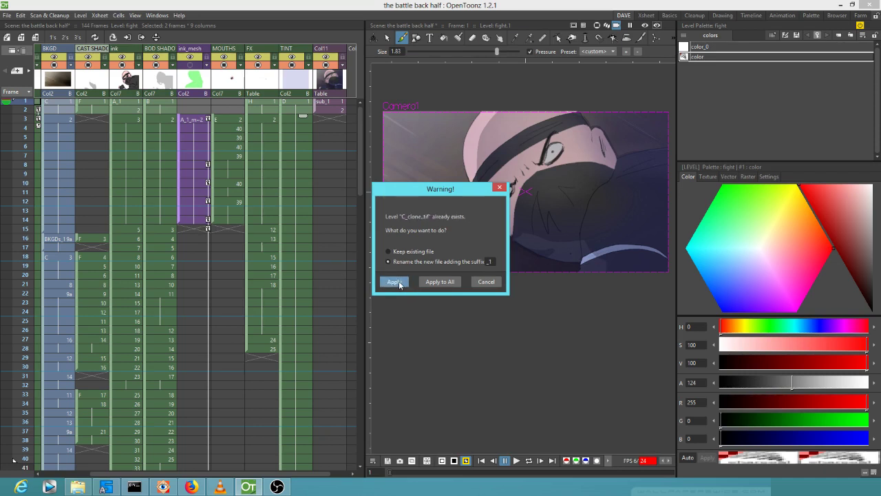
left_click(440, 283)
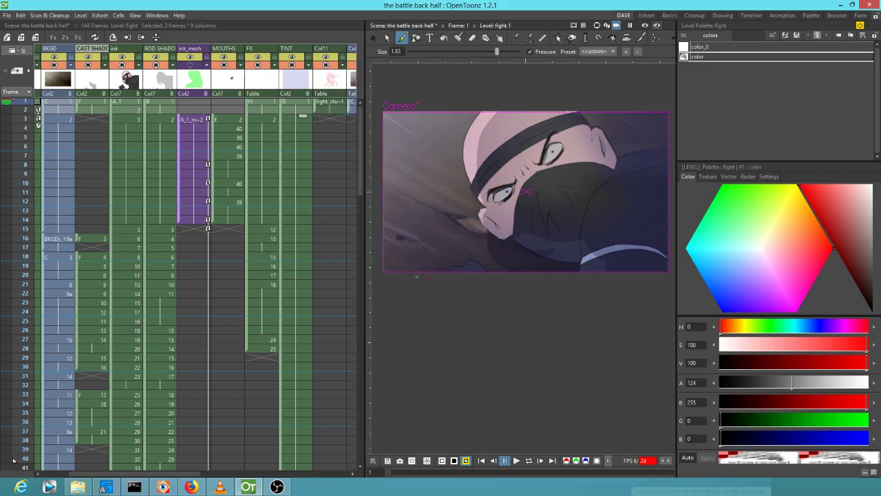
- Inspect the cloned columns beside the originals and undo the cloning
left_click_drag(337, 163, 201, 154)
left_click_drag(319, 185, 222, 185)
scroll(221, 184, "left", 4)
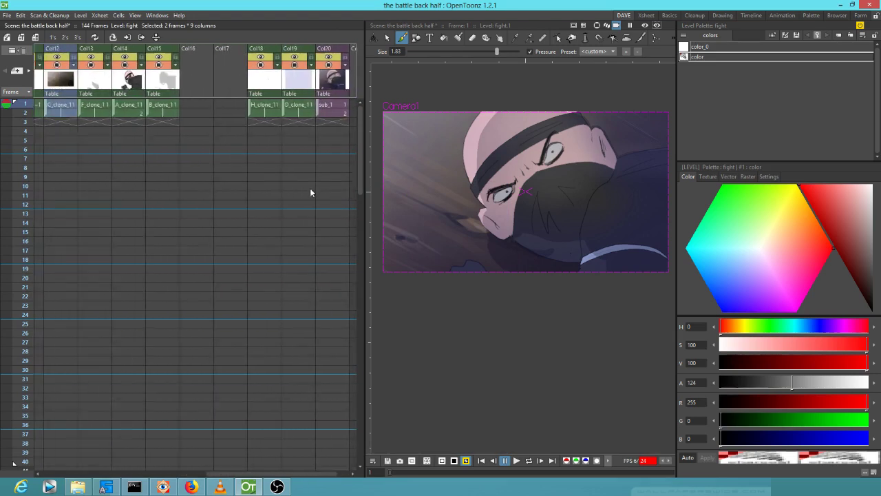
scroll(222, 184, "left", 5)
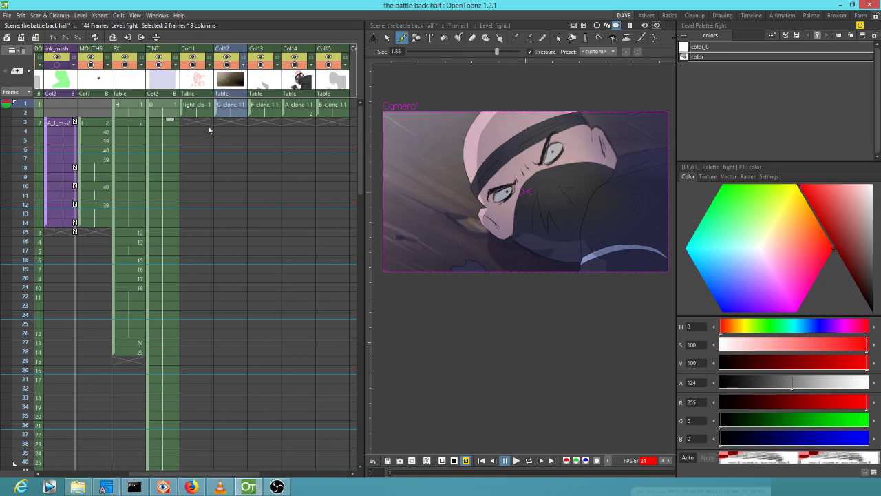
key("ctrl+z")
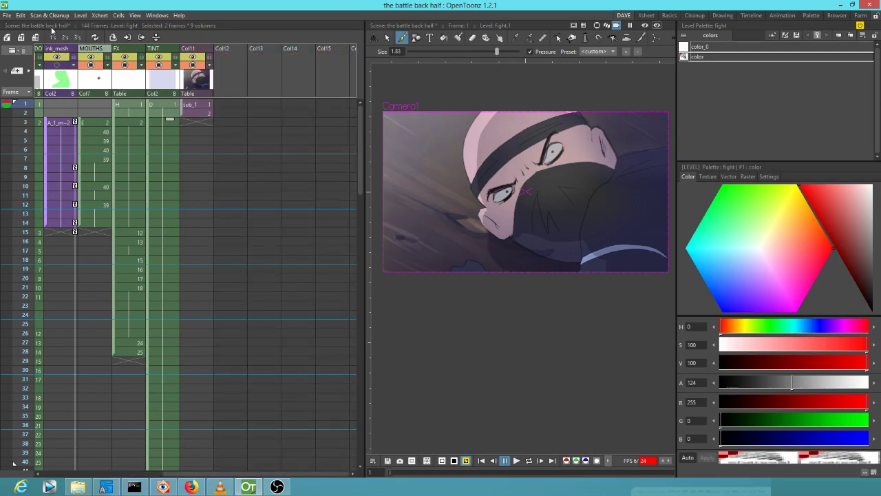
- Review the options available for the sub_1 sub-xsheet in Col11 and select its frame 1 cell
left_click(194, 104)
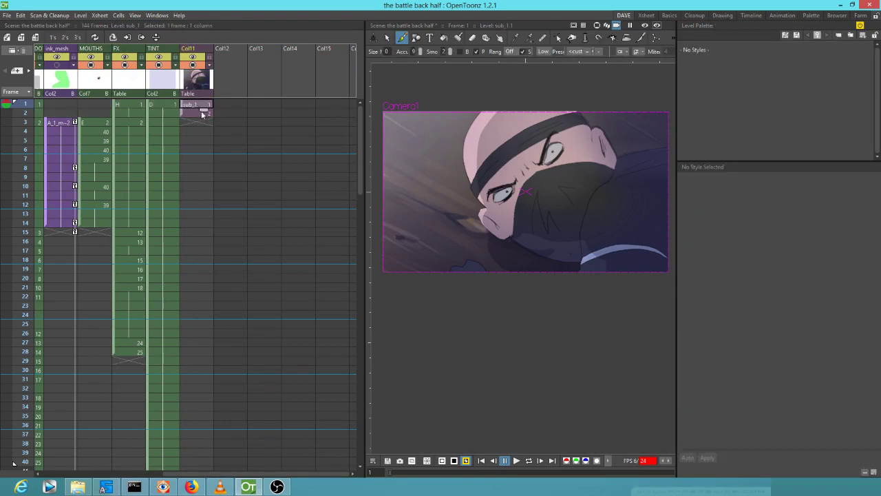
left_click_drag(203, 114, 227, 120)
left_click(220, 114)
scroll(193, 110, "left", 2)
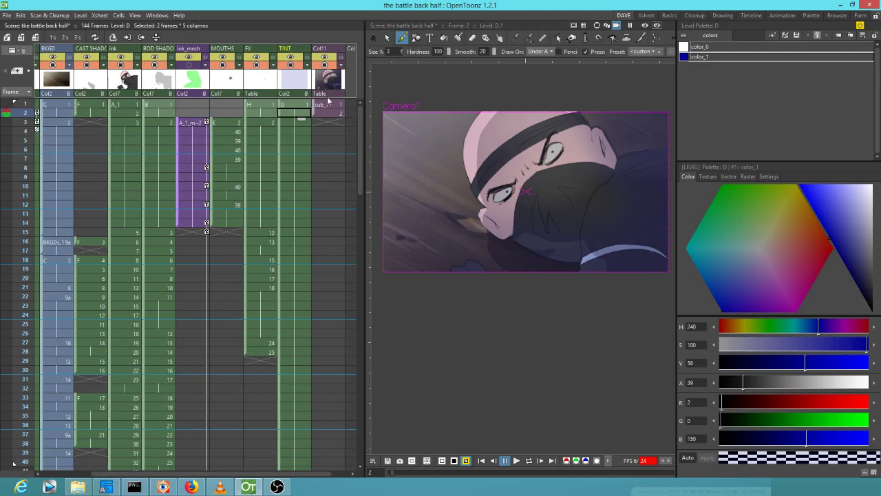
right_click(326, 82)
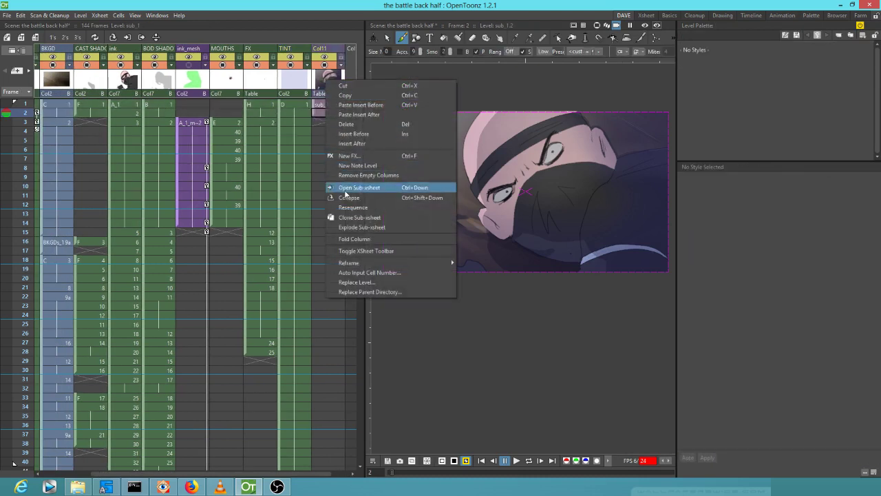
left_click(318, 106)
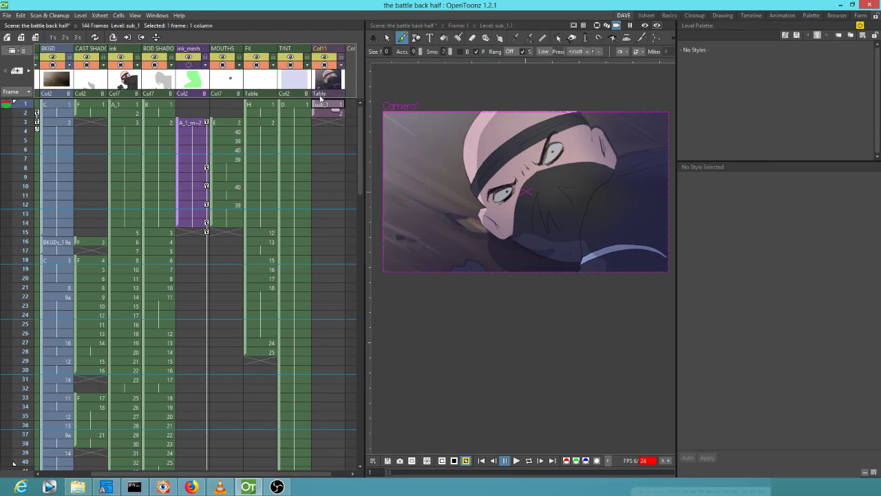
- Open the sub_1 sub-xsheet from its frame 1 cell in Col11
left_click_drag(323, 104, 272, 139)
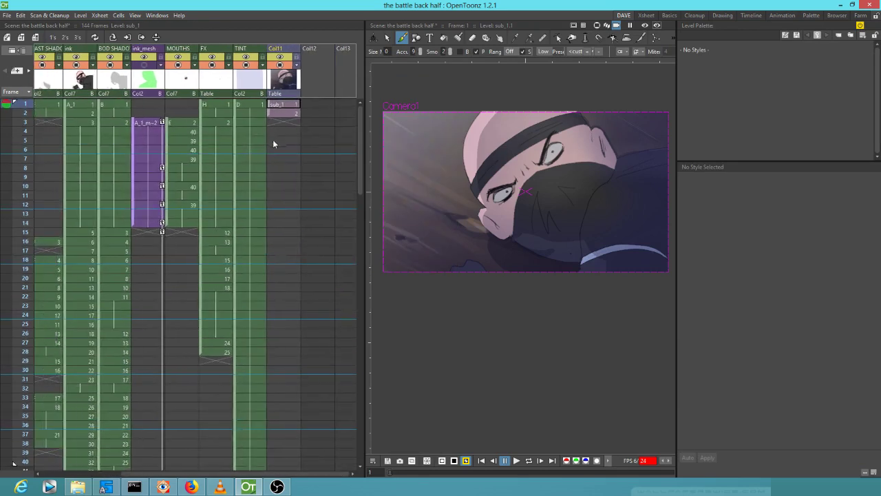
scroll(284, 124, "left", 2)
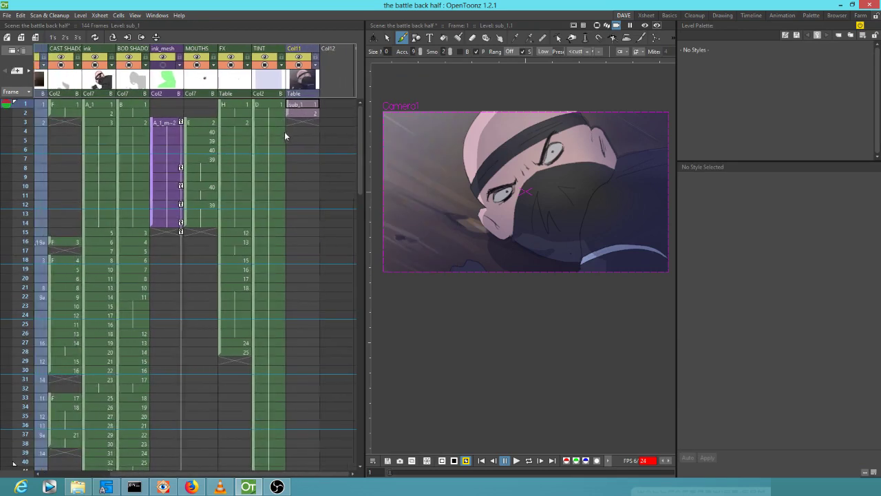
left_click(309, 107)
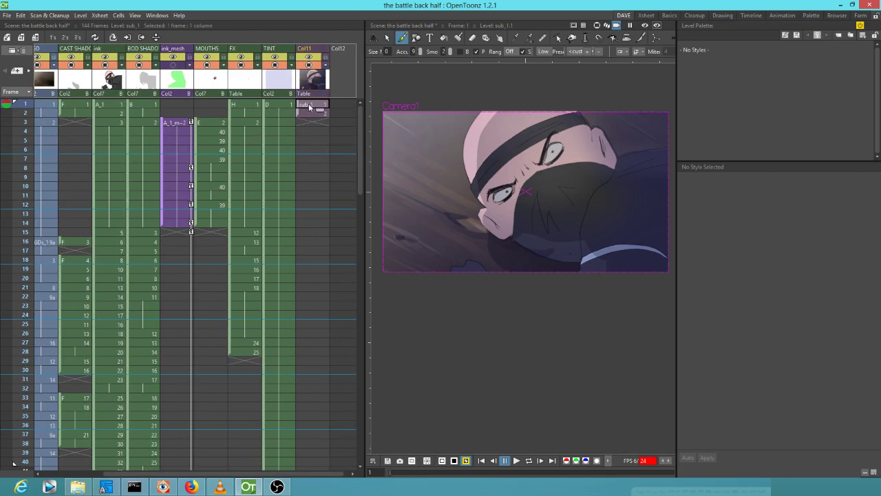
double_click(309, 105)
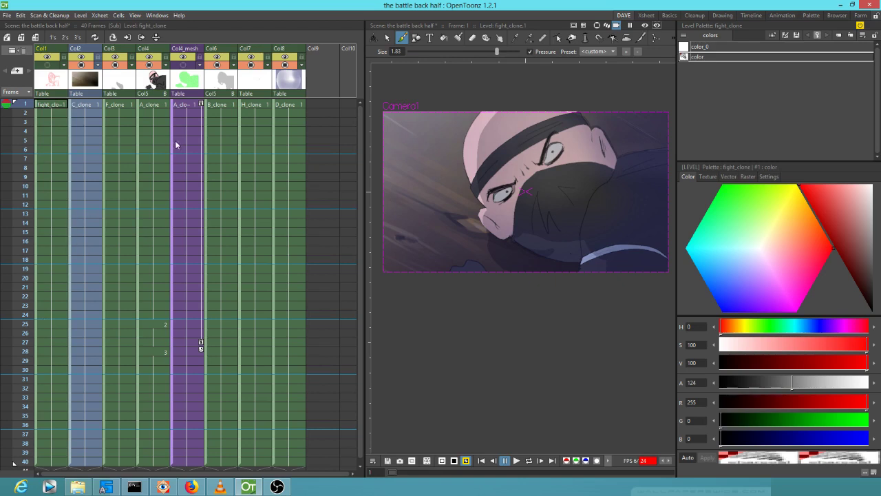
- Show the Col4_mesh column in the camera view, select the mesh column, and scrub the timeline to frame 23 and back to frame 1
left_click(184, 67)
left_click(164, 83)
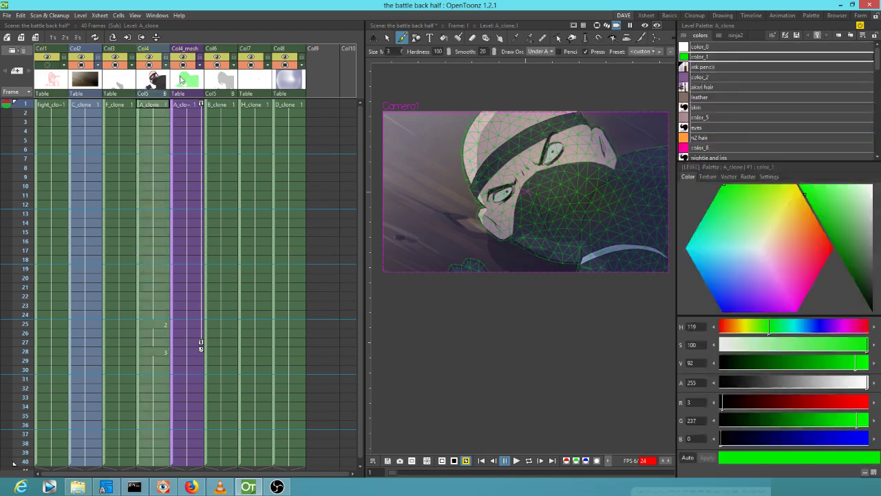
left_click(183, 80)
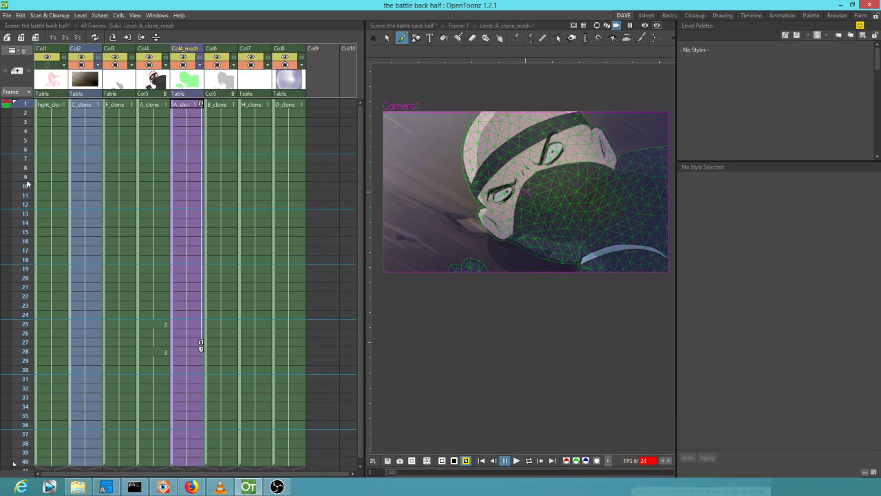
left_click_drag(31, 163, 7, 339)
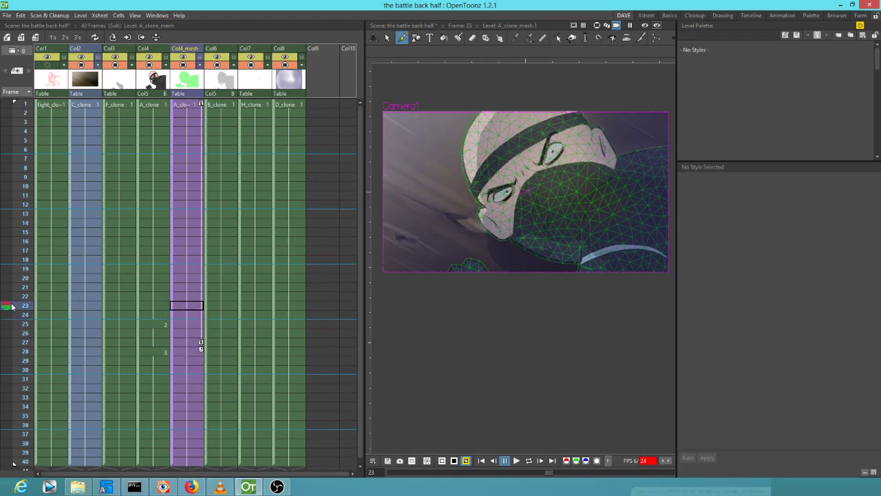
mouse_move(11, 307)
left_mouse_down()
mouse_move(11, 352)
mouse_move(23, 93)
left_mouse_up()
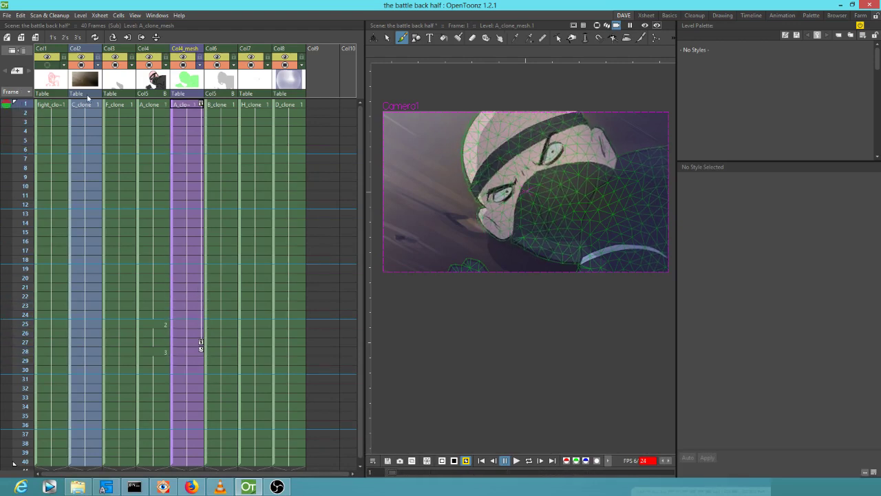
- Select Col8 and toggle its camera view visibility off and back on
left_click(292, 81)
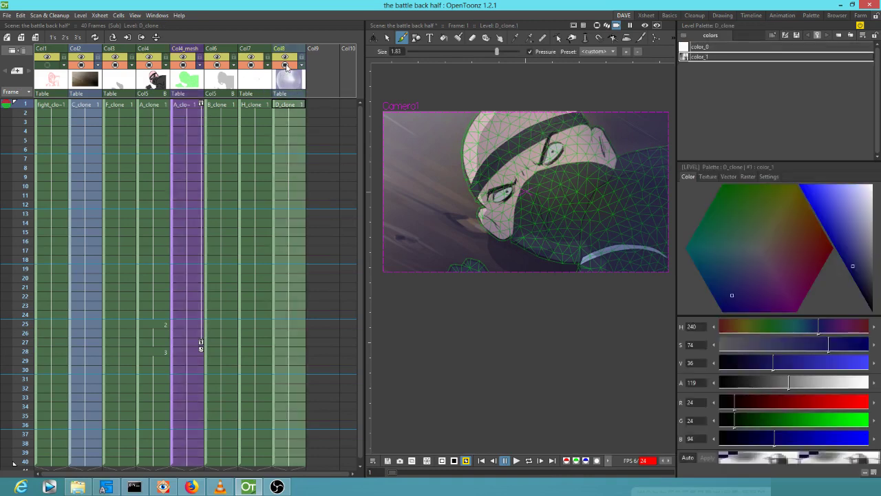
left_click(286, 65)
left_click(286, 65)
left_click(284, 65)
left_click(285, 66)
scroll(109, 313, "down", 2)
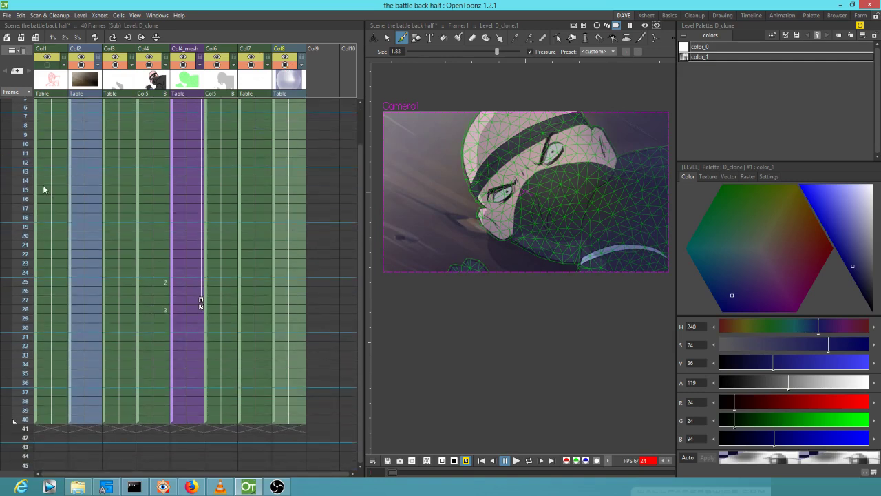
scroll(154, 265, "up", 2)
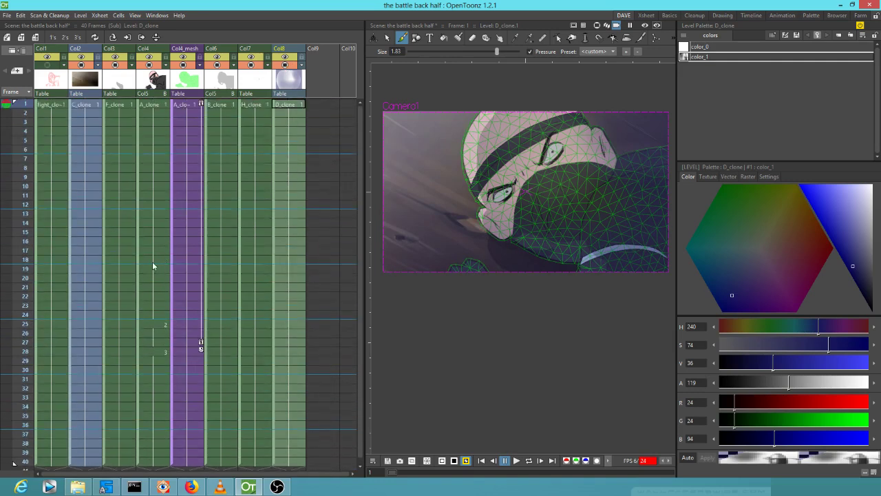
- Preview the rendered frames 1 to 40 of the sub-xsheet, scrub through them, and close the preview
key("ctrl+r")
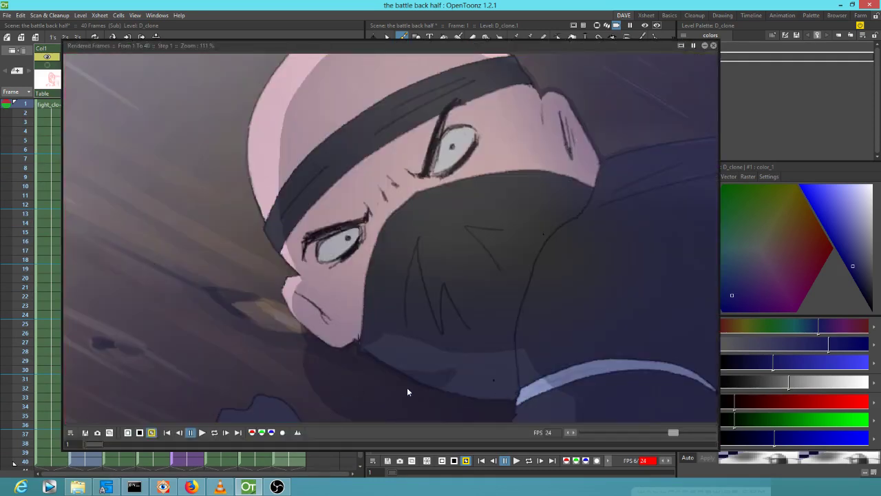
left_click_drag(99, 445, 189, 434)
left_click(713, 46)
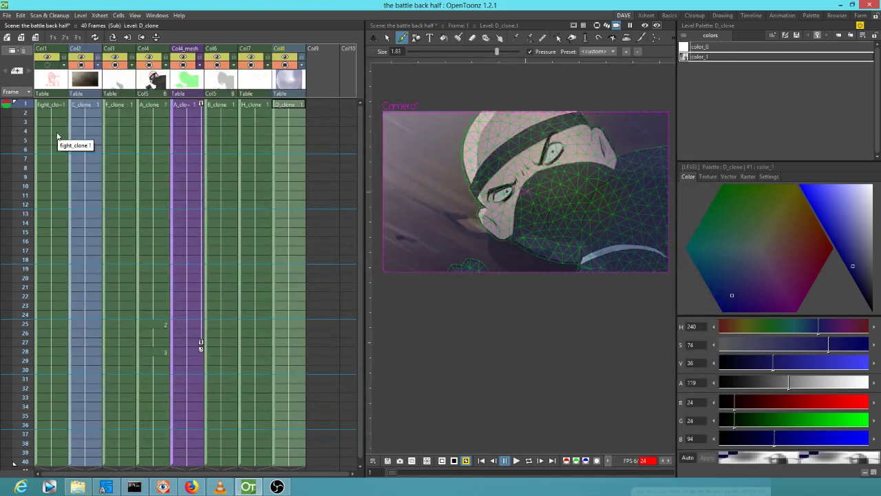
- Try to render the sub-xsheet to the battle back half.mp4, cancel the render, and dismiss the message
key("ctrl+shift+r")
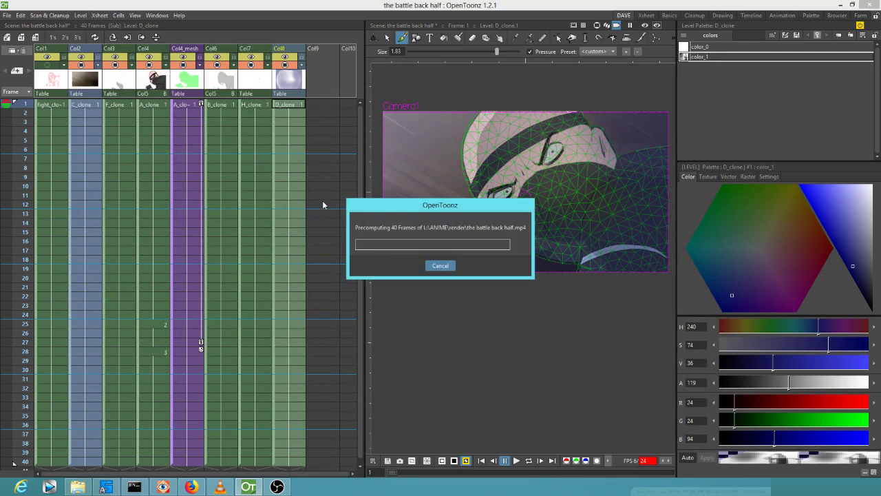
left_click(425, 272)
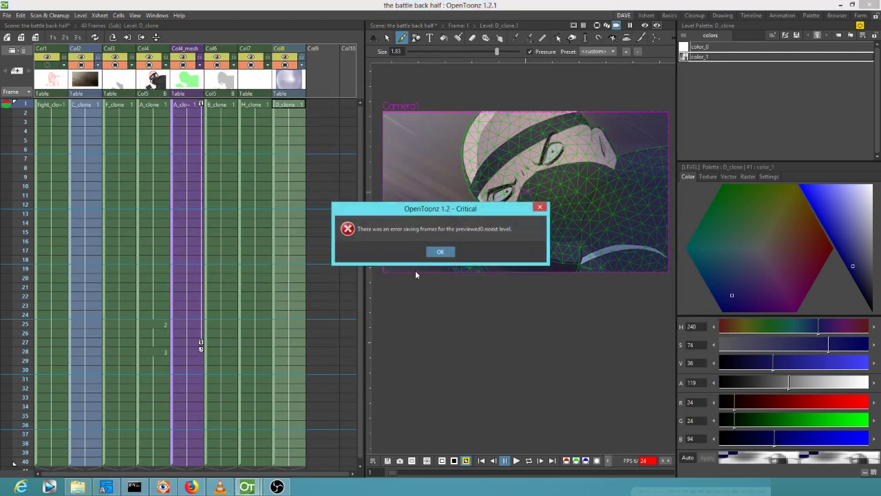
left_click(444, 253)
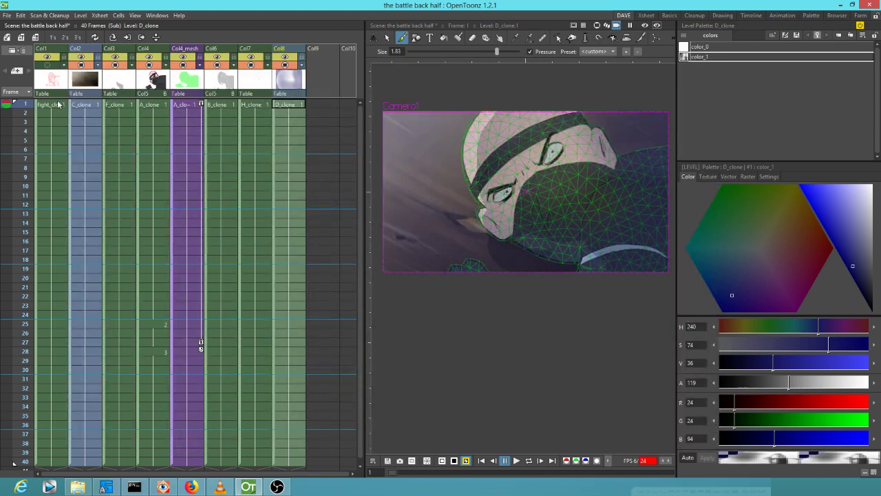
- Leave the sub-xsheet for the main xsheet and select the frame 1 and 2 cells of sub_1 in Col11 in turn
scroll(217, 331, "down", 2)
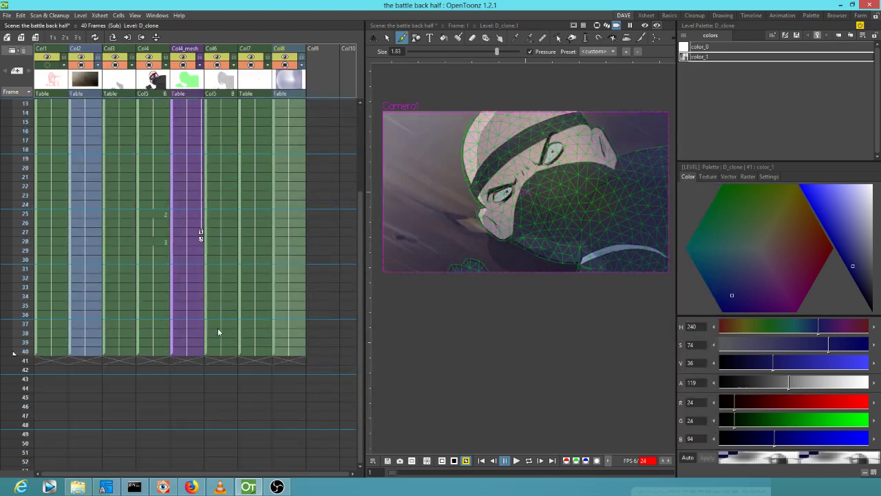
scroll(217, 326, "up", 2)
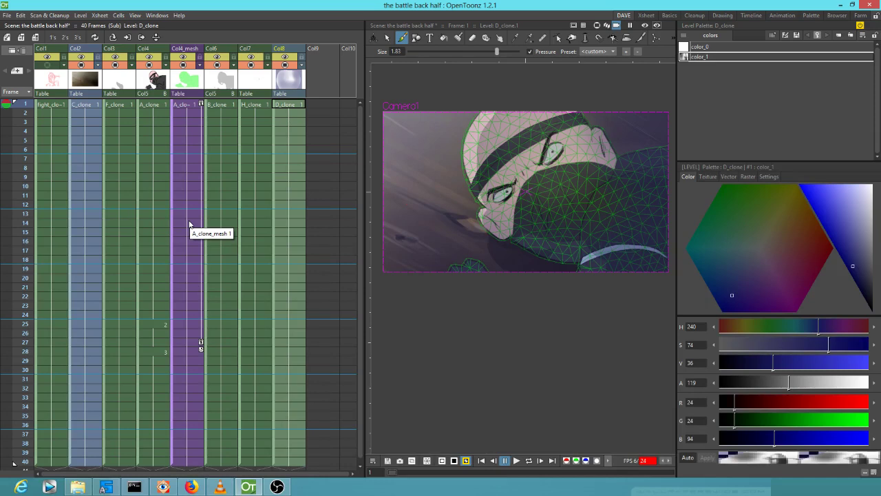
key("alt+Up")
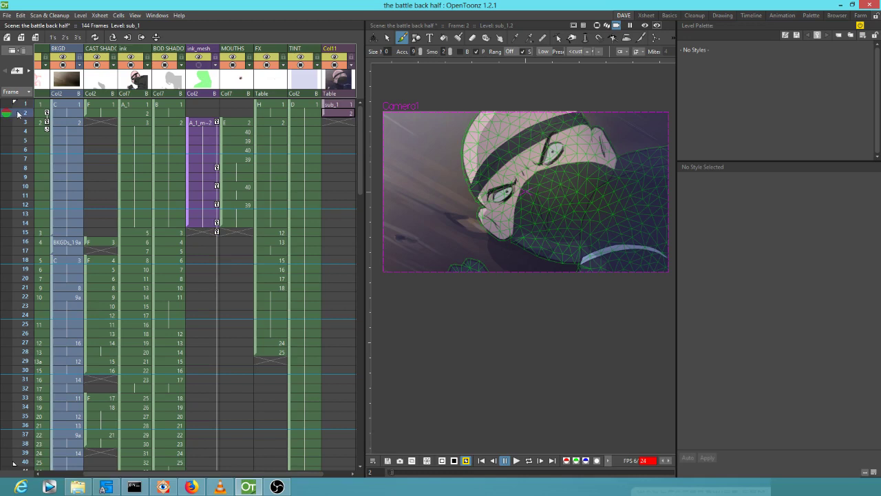
left_click(338, 105)
left_click(335, 116)
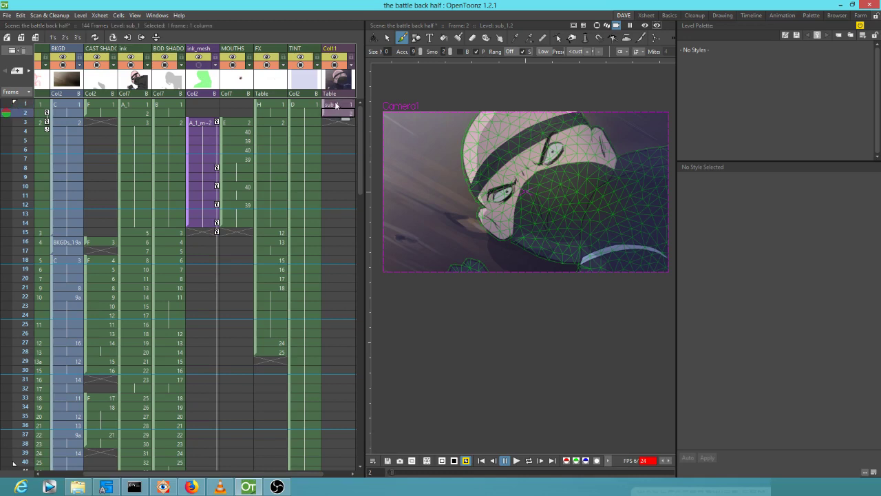
left_click(335, 104)
left_click(334, 111)
- Return the current frame to 1 and select the frame 1 cell of sub_1 in Col11
left_click_drag(323, 96, 292, 104)
scroll(276, 119, "left", 2)
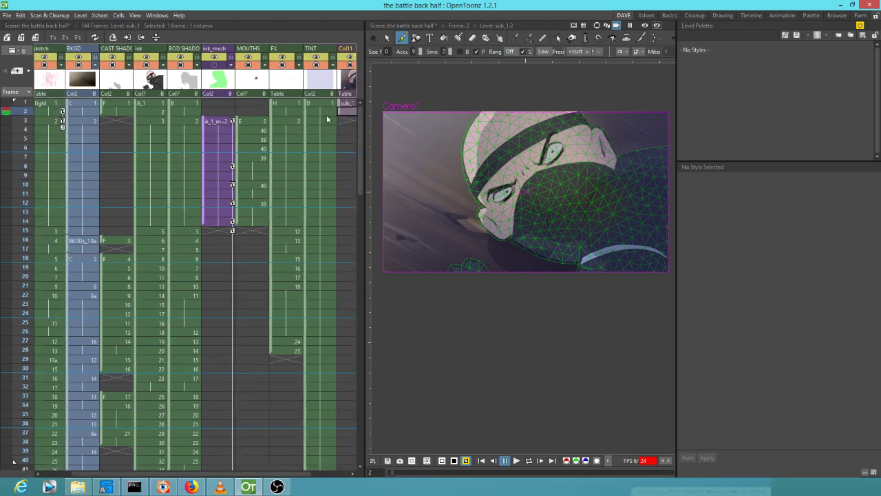
left_click(22, 105)
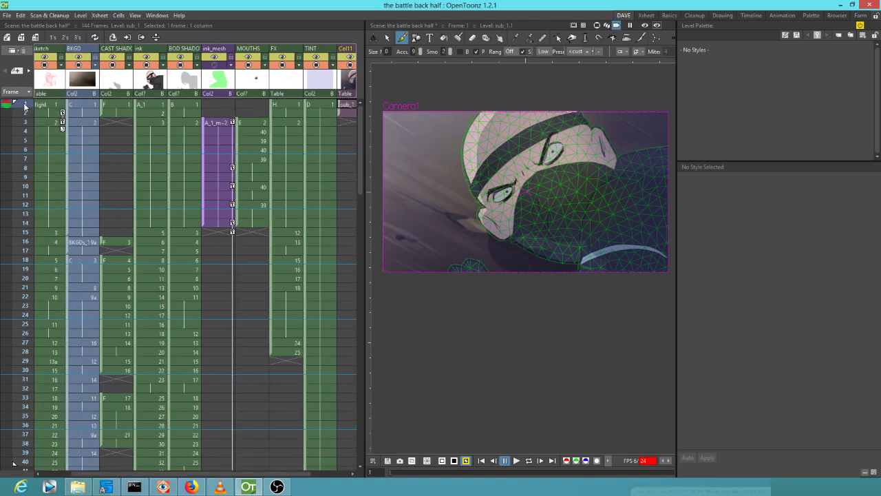
mouse_move(23, 105)
left_mouse_down()
mouse_move(14, 179)
mouse_move(10, 107)
mouse_move(6, 127)
mouse_move(3, 400)
mouse_move(16, 95)
left_mouse_up()
left_click_drag(246, 137, 211, 144)
scroll(209, 143, "right", 1)
left_click(296, 105)
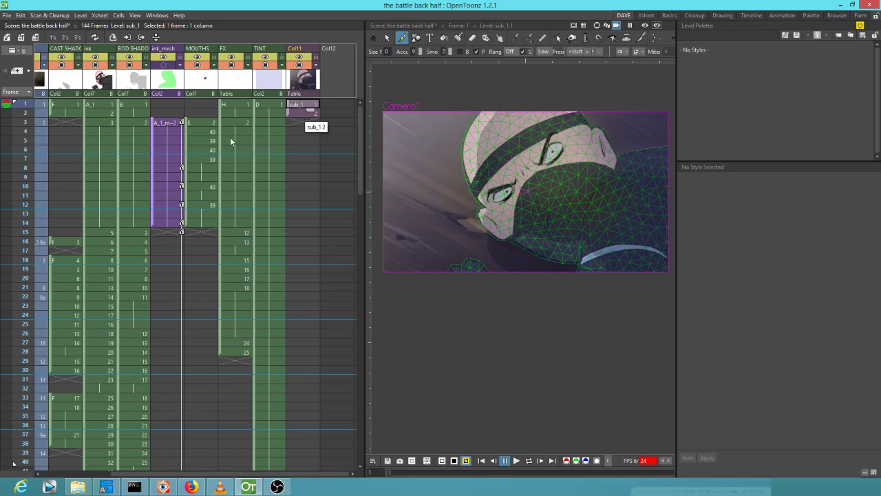
- Scrub the main timeline to frame 17, and compare it with frames 1 and 2 of the sub_1 column
left_click_drag(230, 139, 328, 133)
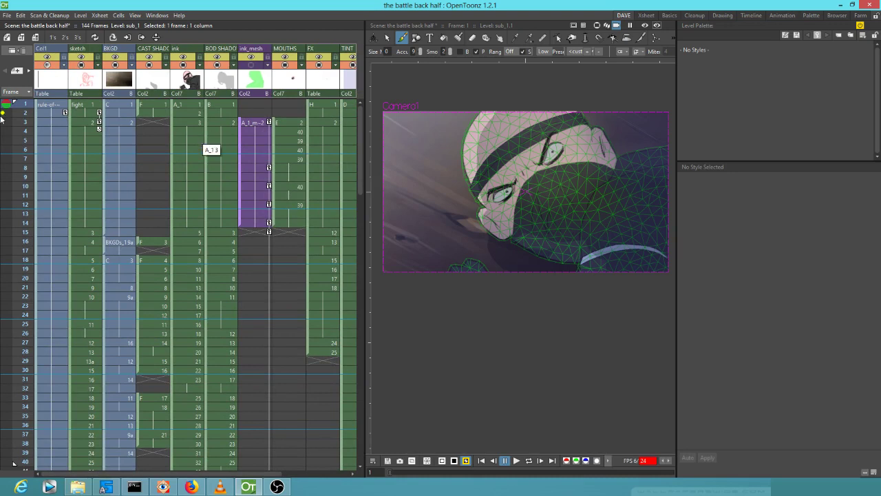
mouse_move(28, 105)
left_mouse_down()
mouse_move(13, 378)
mouse_move(4, 275)
mouse_move(4, 342)
mouse_move(6, 250)
left_mouse_up()
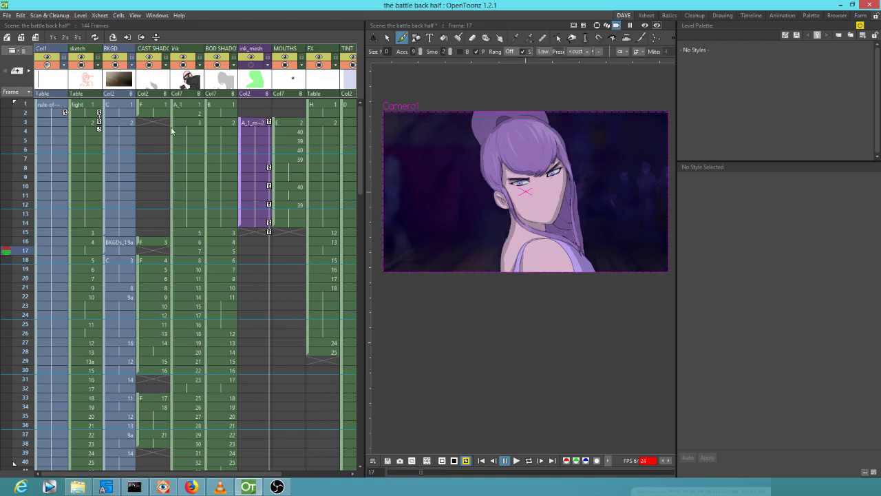
left_click_drag(305, 170, 203, 177)
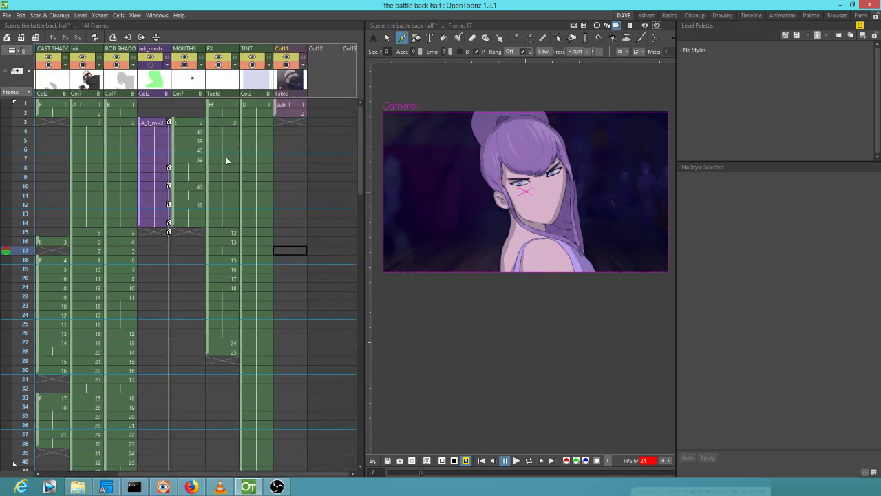
left_click(290, 109)
left_click(290, 115)
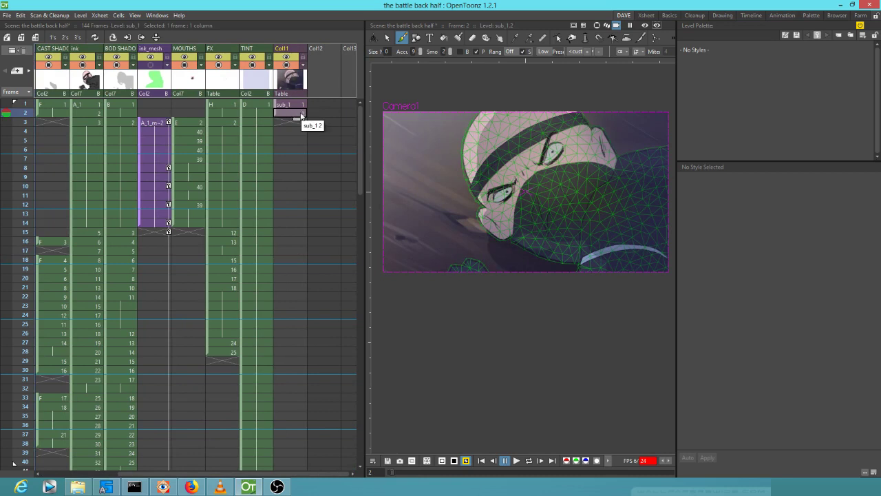
left_click(27, 106)
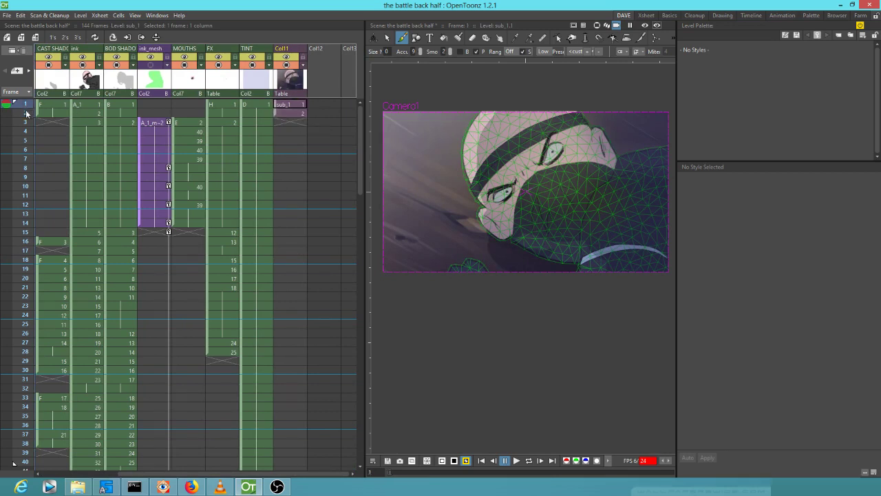
left_click(26, 113)
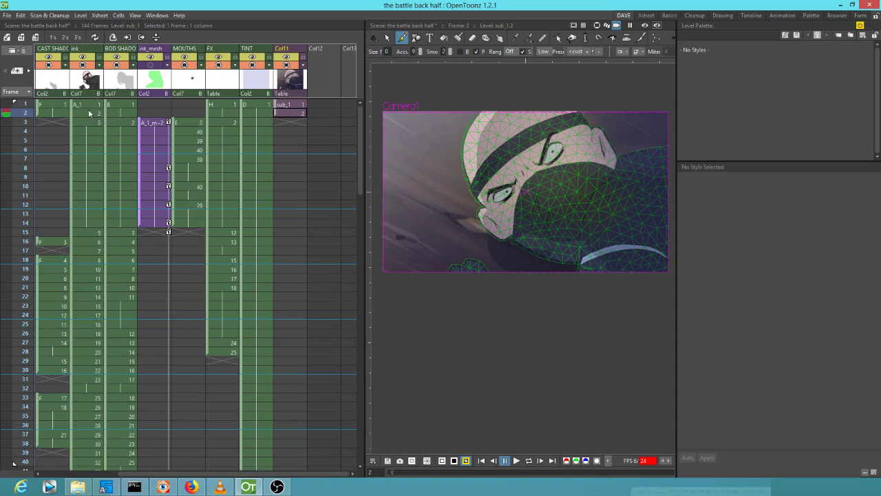
- Delete the TINT column and select the frame 1 cell of sub_1
scroll(302, 117, "left", 3)
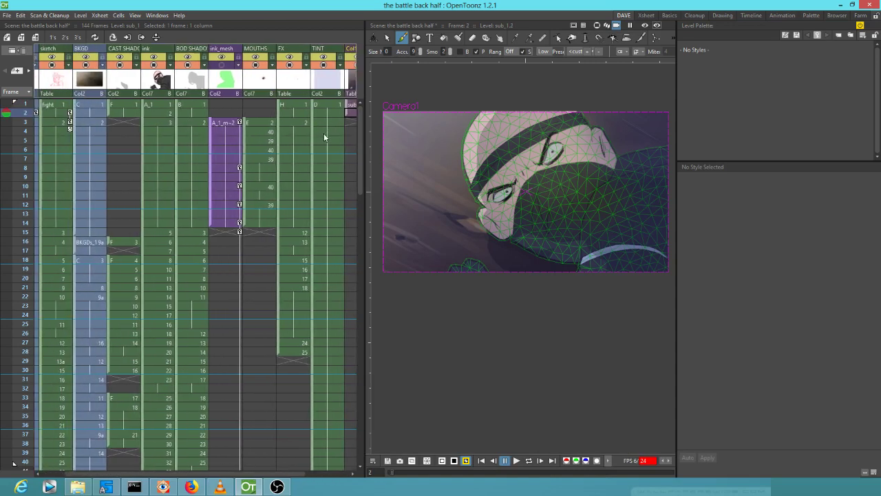
scroll(317, 141, "right", 4)
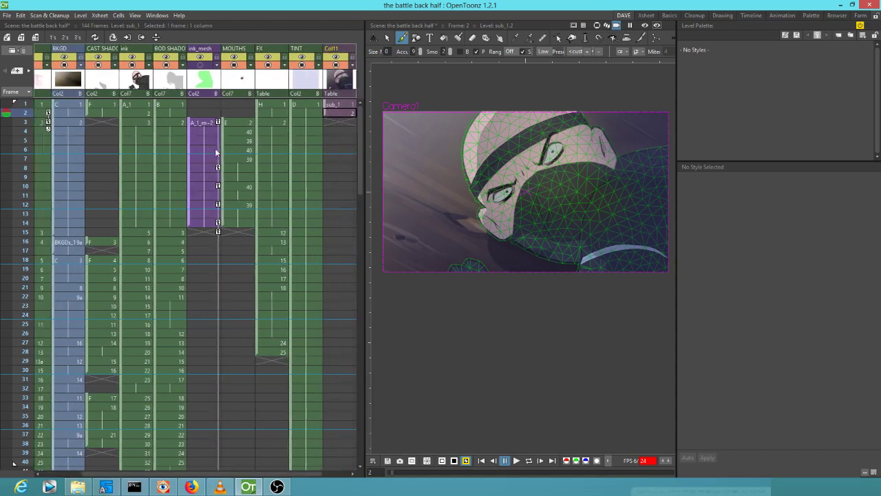
left_click_drag(253, 146, 362, 149)
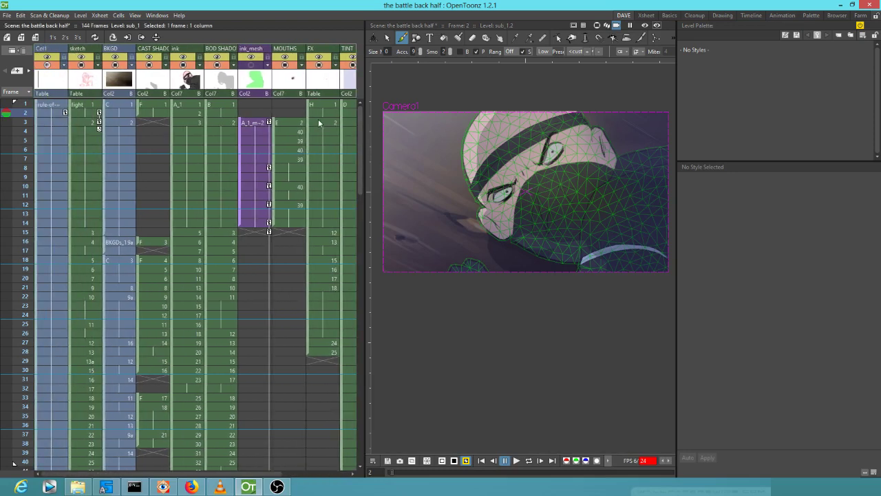
left_click_drag(315, 124, 233, 117)
scroll(262, 96, "up", 1)
scroll(262, 96, "right", 1)
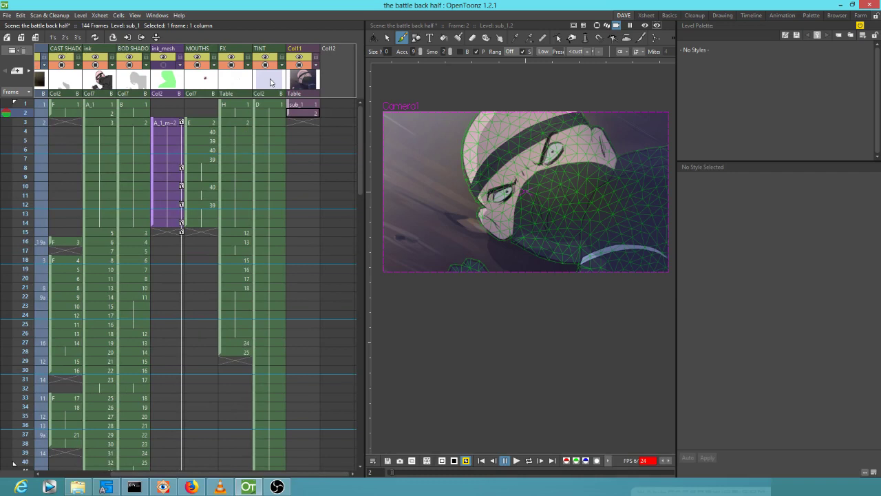
left_click(270, 82)
key("Delete")
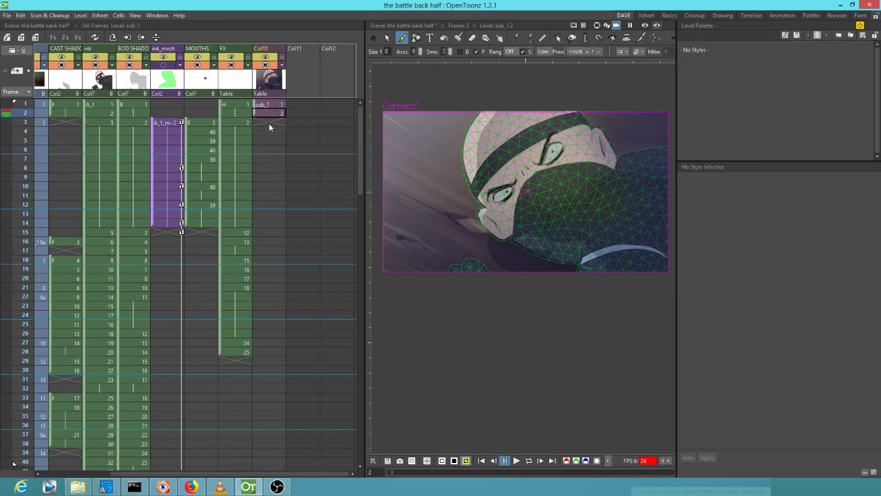
scroll(303, 131, "left", 2)
left_click(317, 105)
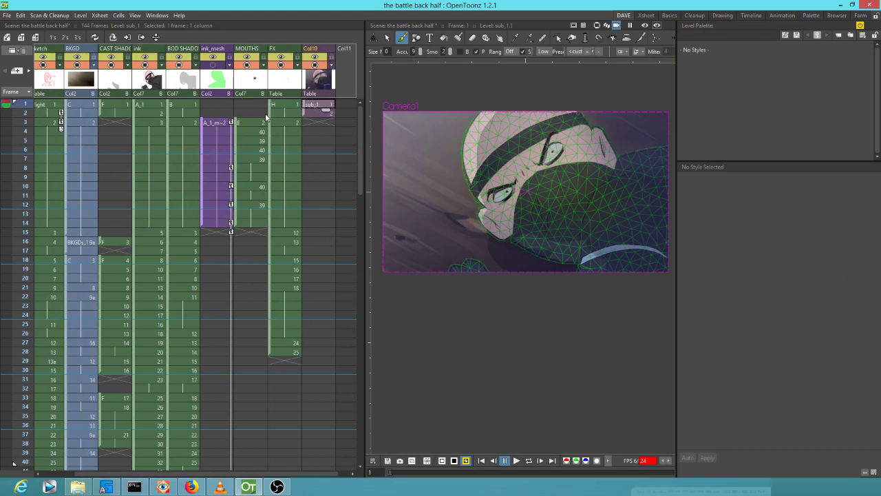
- Compare frames 1 and 2 of the main xsheet, ending on frame 1
scroll(166, 124, "left", 1)
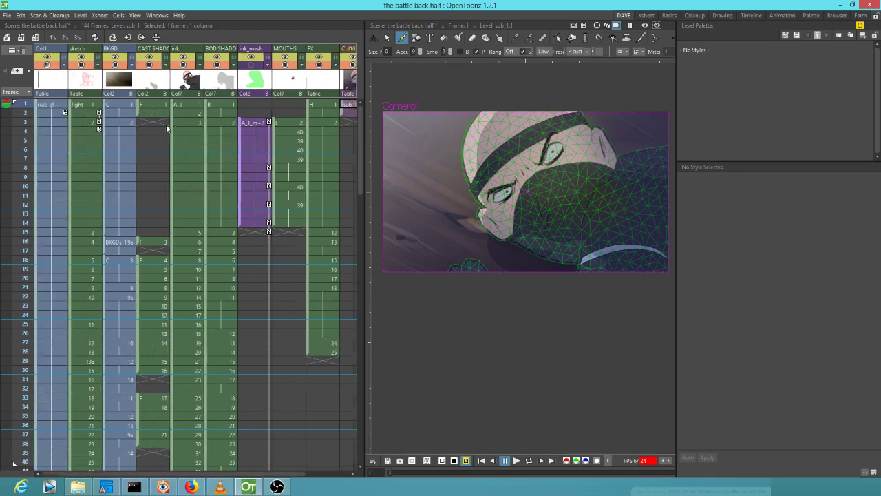
left_click(24, 113)
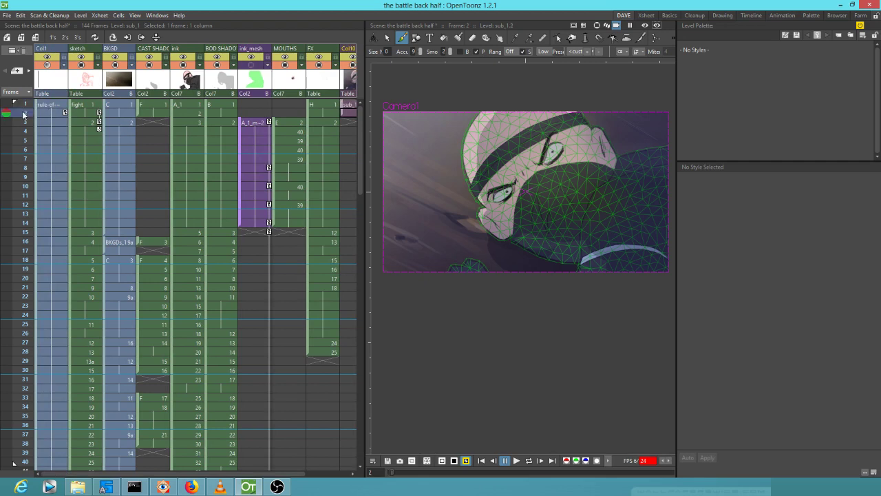
left_click(24, 104)
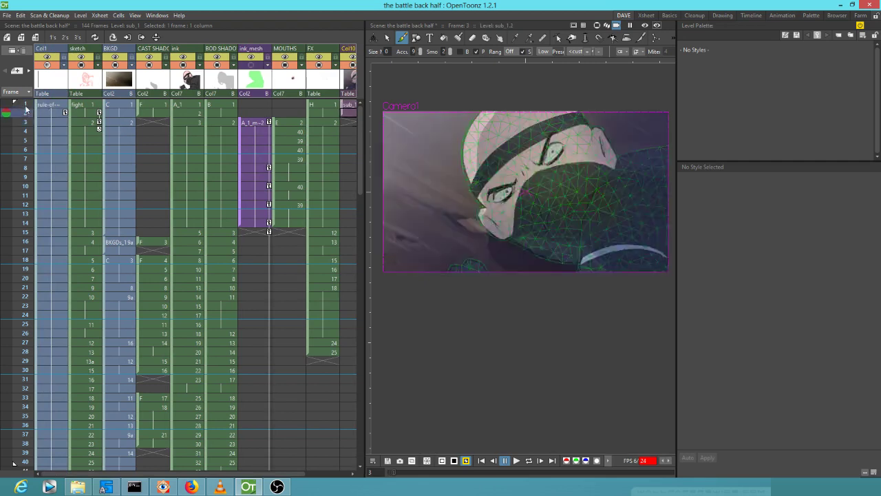
- Open the sub_1 sub-xsheet, turn off the camera stand visibility of the Col4_mesh column, and return to the main xsheet
double_click(349, 105)
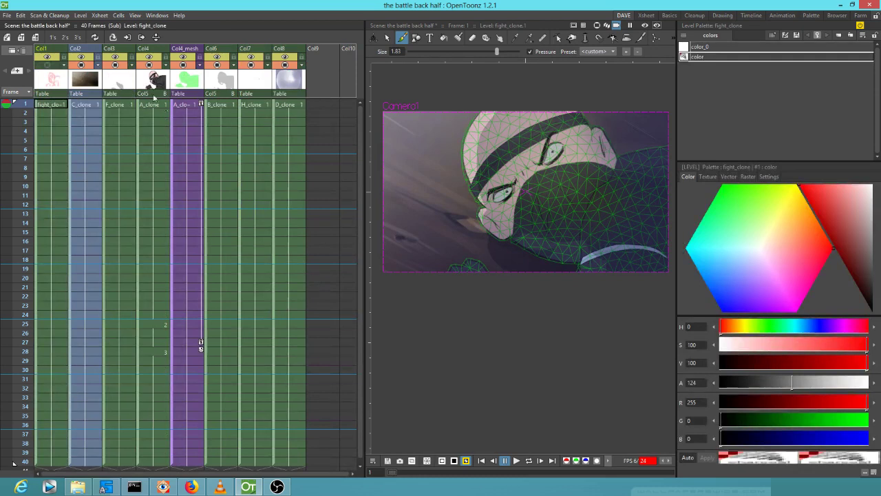
left_click(183, 65)
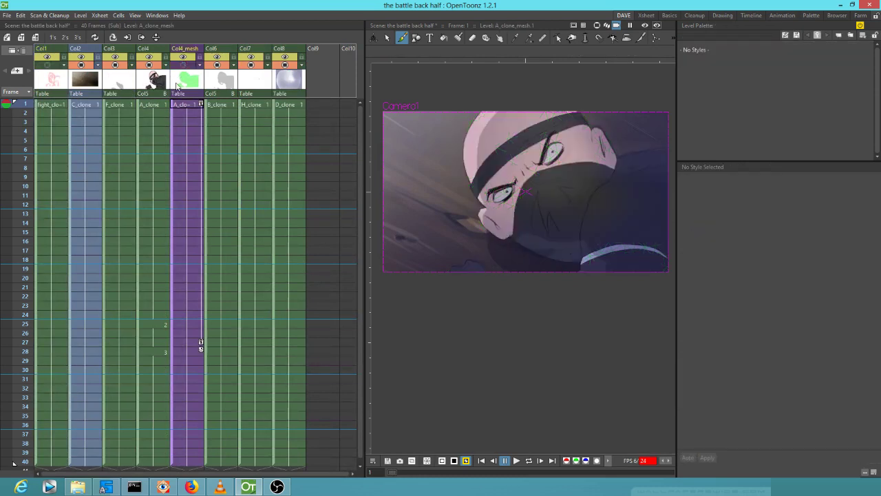
key("alt+Page_Up")
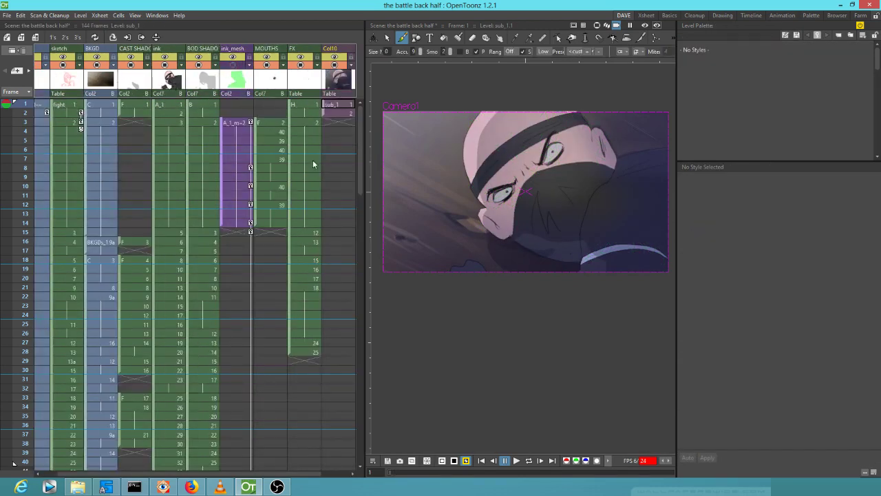
- Widen the xsheet area against the viewer to fit all columns from Col1 through Col10
mouse_move(21, 107)
left_mouse_down()
mouse_move(23, 131)
mouse_move(28, 107)
left_mouse_up()
scroll(293, 165, "left", 3)
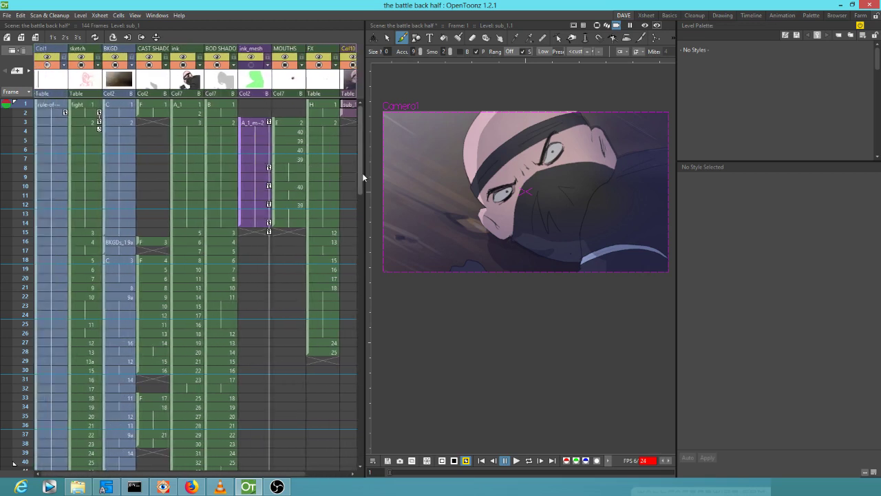
left_click_drag(362, 173, 383, 173)
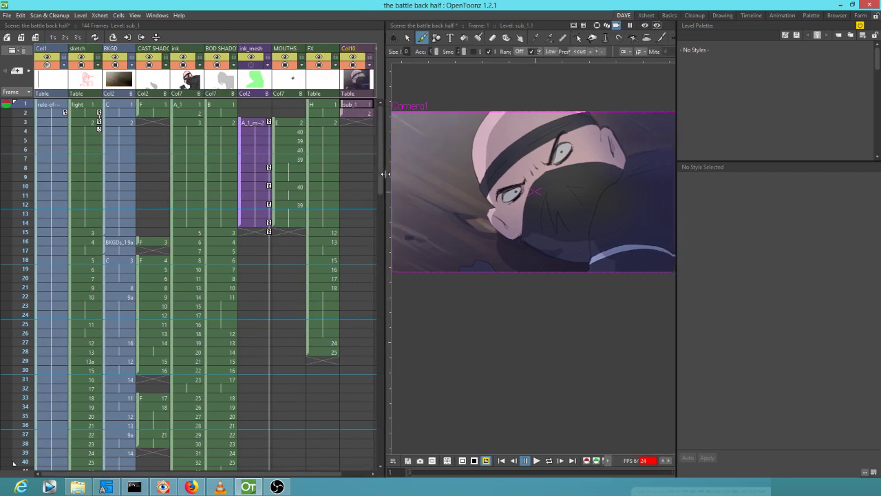
- Scrub between frames 1 and 2 of the main xsheet, and reopen the sub_1 sub-xsheet from its frame 1 cell in Col10
mouse_move(8, 105)
left_mouse_down()
mouse_move(2, 284)
mouse_move(22, 114)
left_mouse_up()
left_click(349, 107)
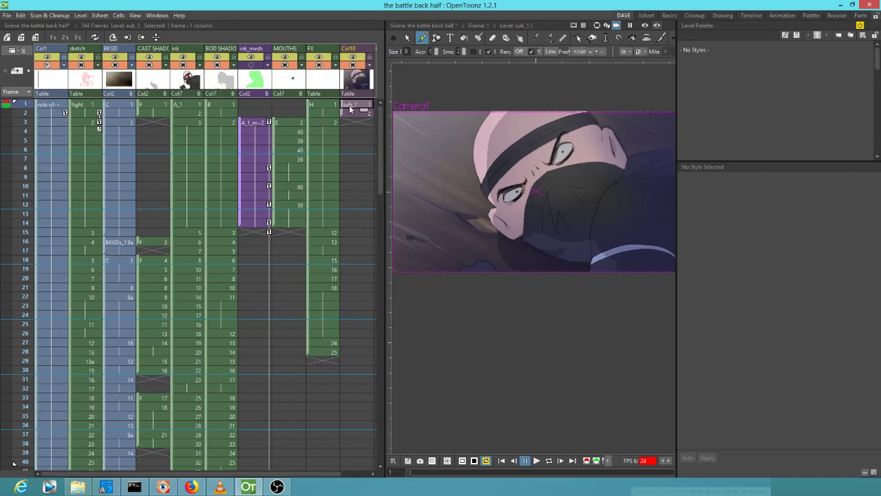
double_click(348, 108)
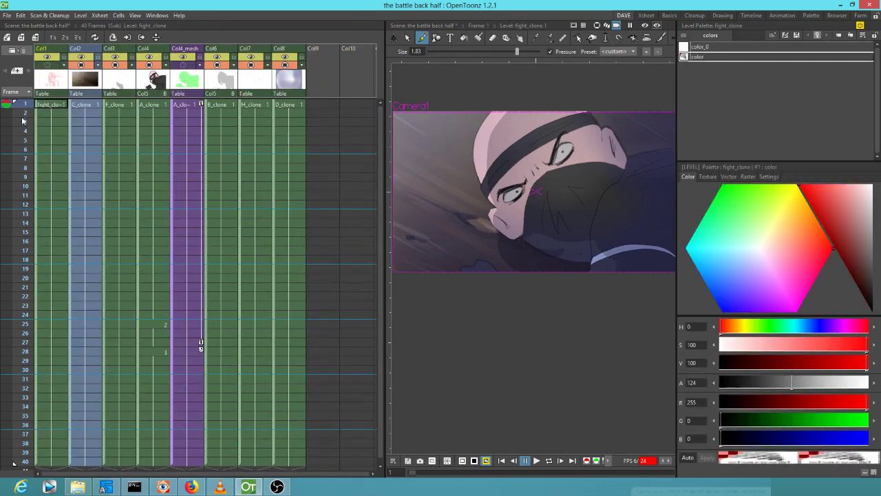